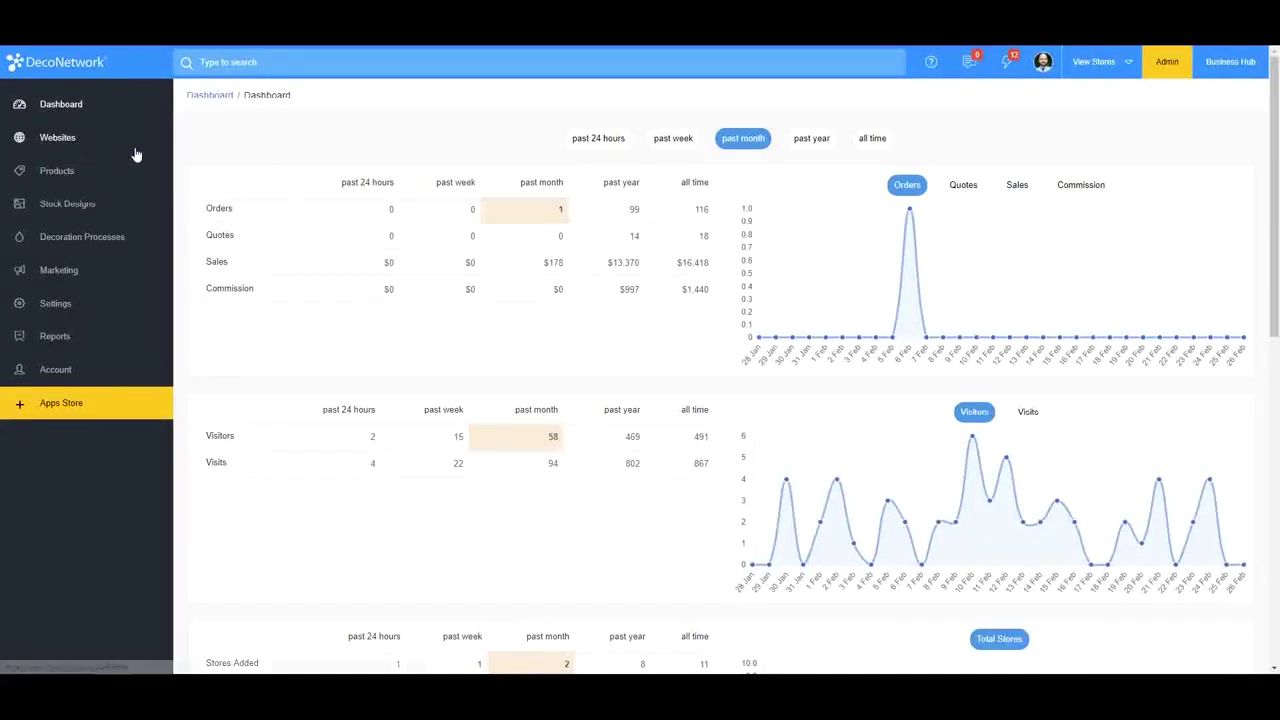
Open the global commission settings for the websites
{"action": "left_click", "coordinate": [49, 139]}
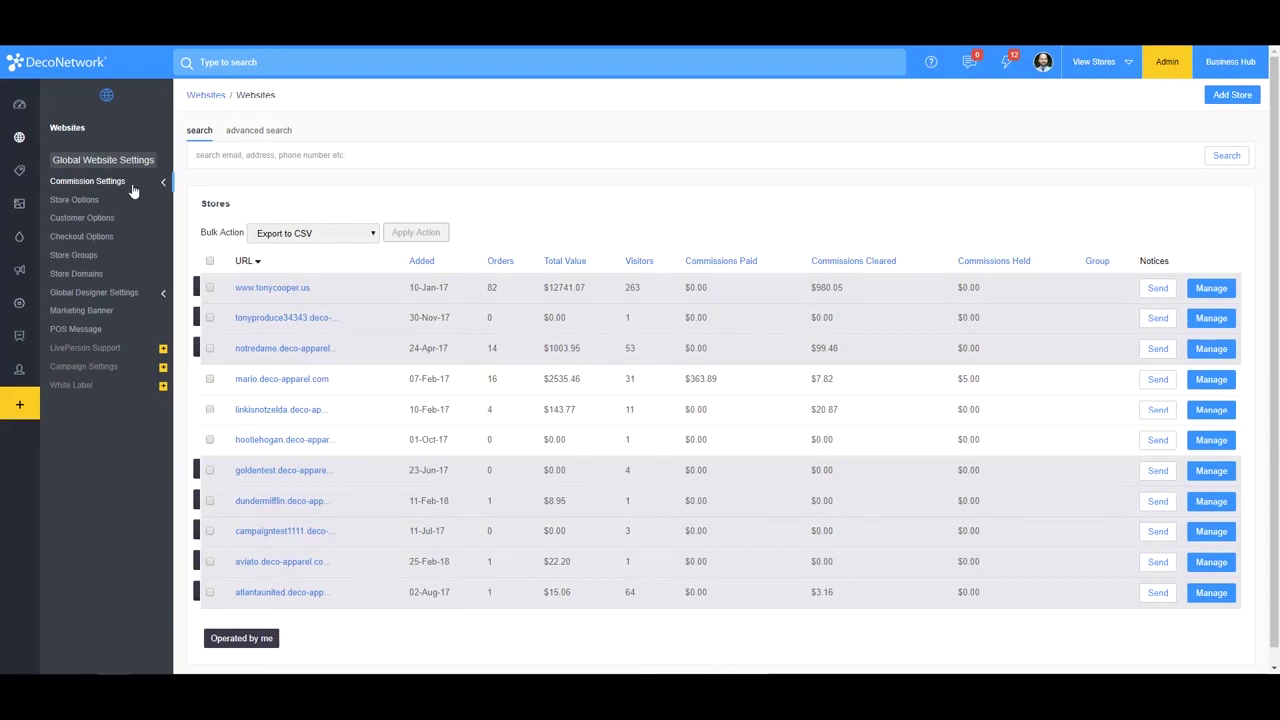
{"action": "left_click", "coordinate": [131, 185]}
{"action": "left_click", "coordinate": [124, 212]}
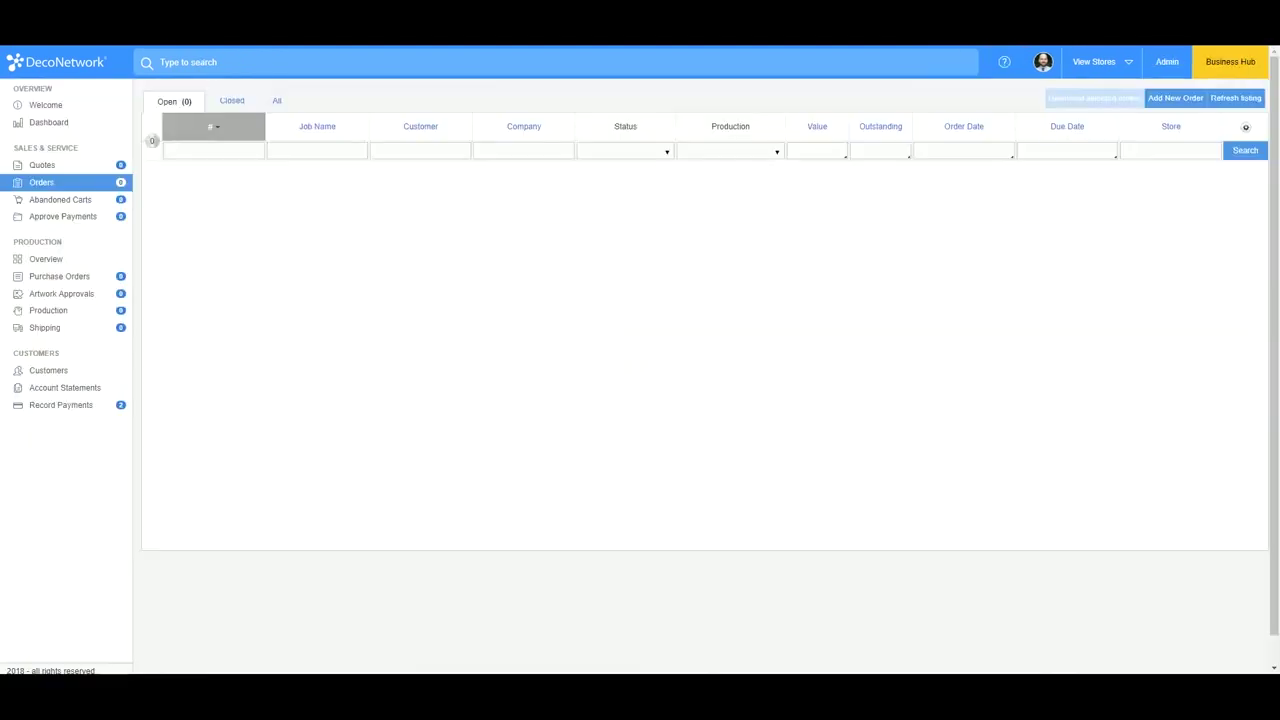
Create a new order for the existing test customer with product 4930 - HD Cotton 100% Cotton Long Sleeve T Shirt as its line item
{"action": "left_click", "coordinate": [1160, 98]}
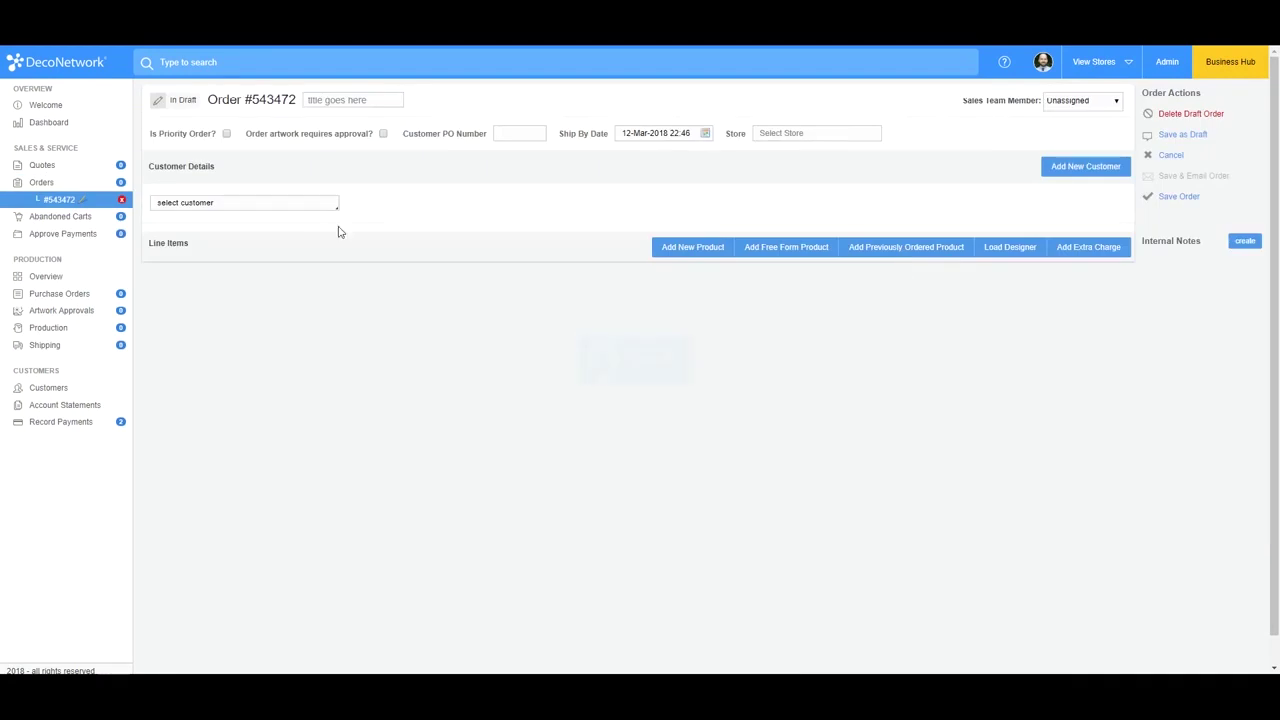
{"action": "left_click", "coordinate": [298, 205]}
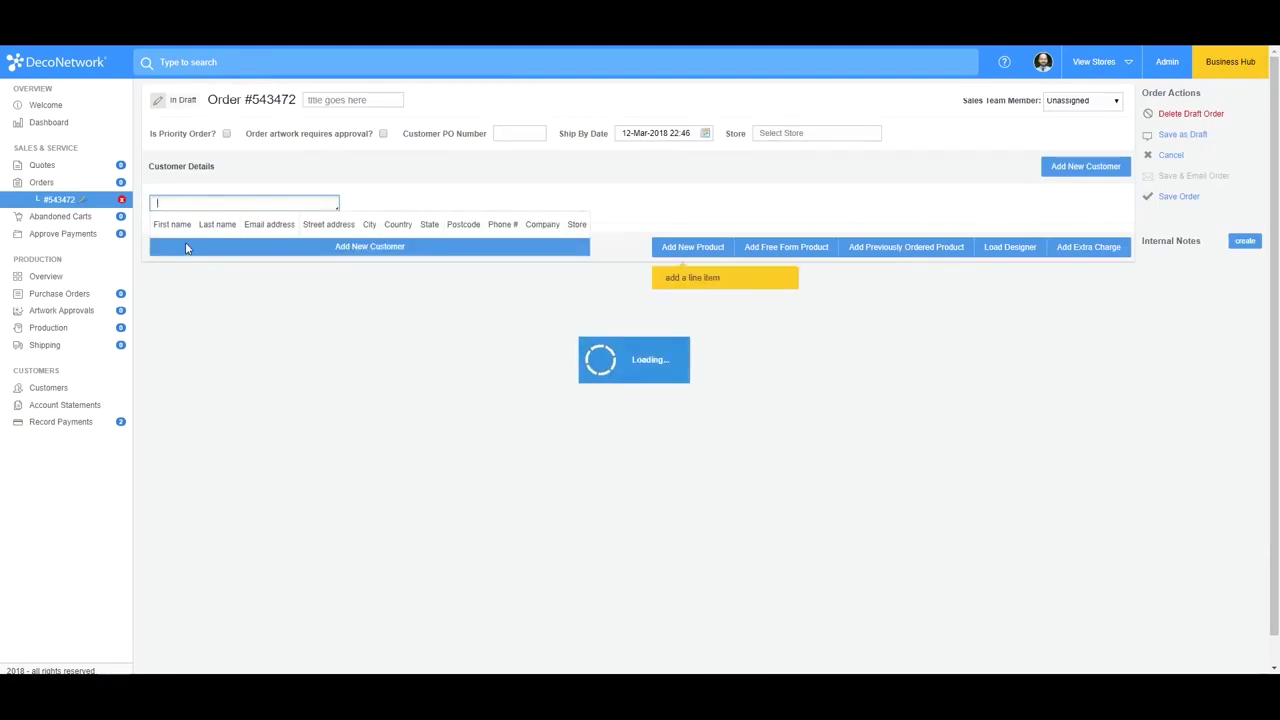
{"action": "left_click", "coordinate": [253, 247]}
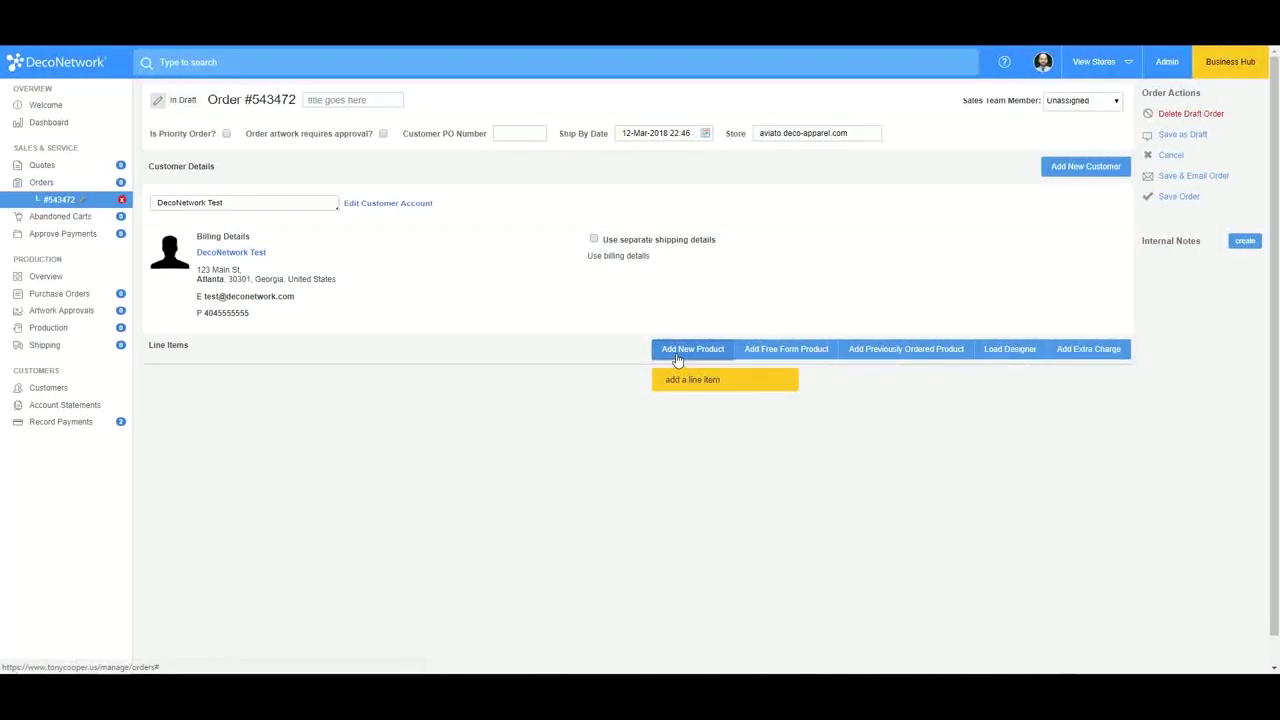
{"action": "left_click", "coordinate": [670, 350]}
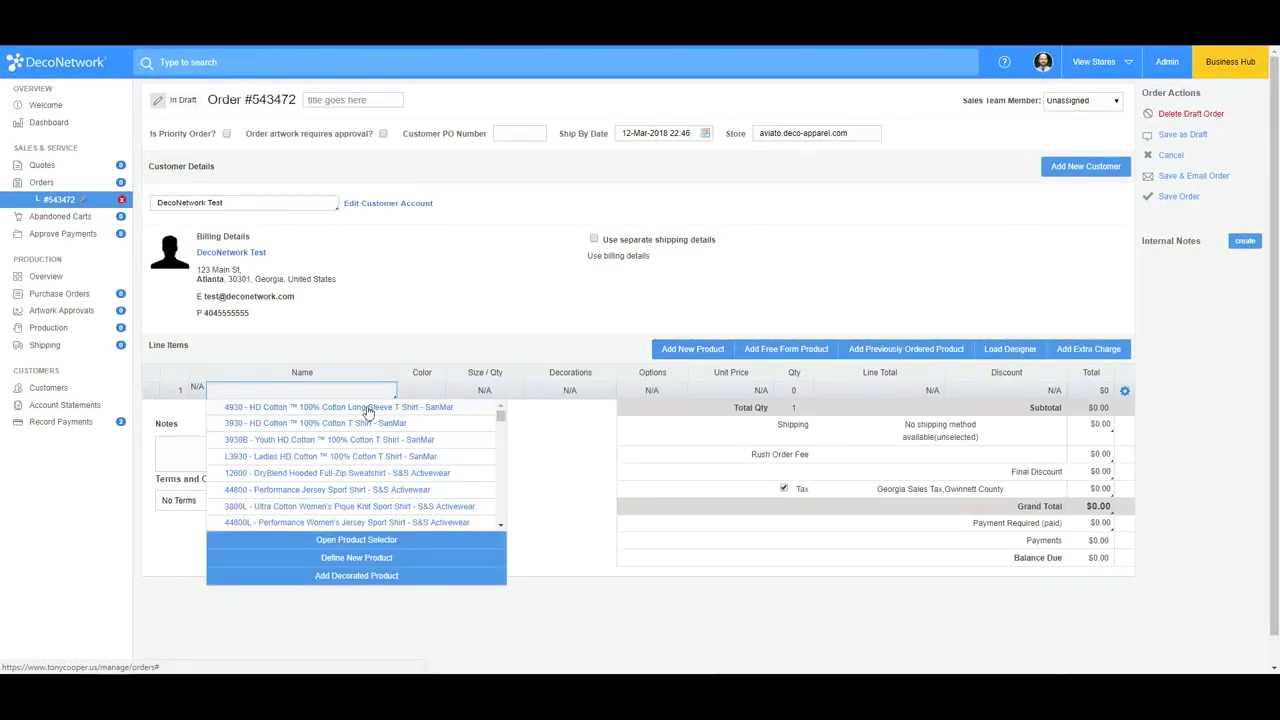
{"action": "left_click", "coordinate": [366, 408]}
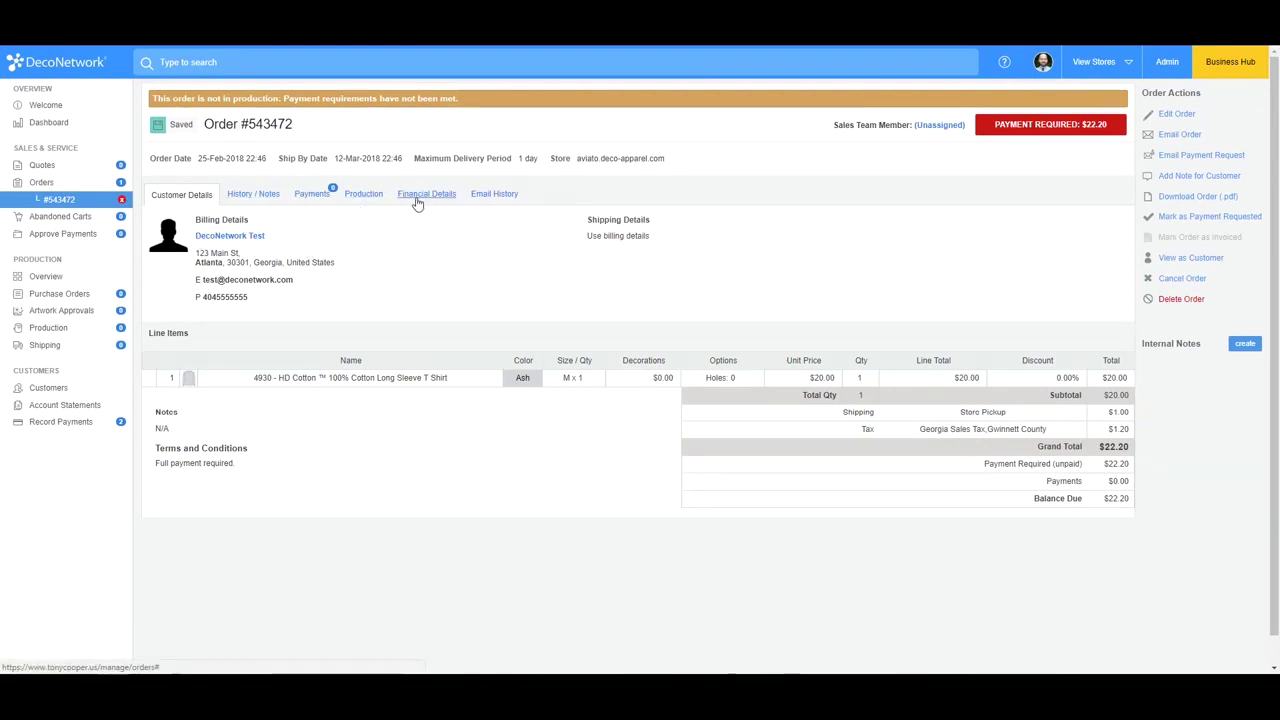
Open the saved order's financial details and check its commission in Calculator by computing 20 × 0.2
{"action": "left_click", "coordinate": [416, 198]}
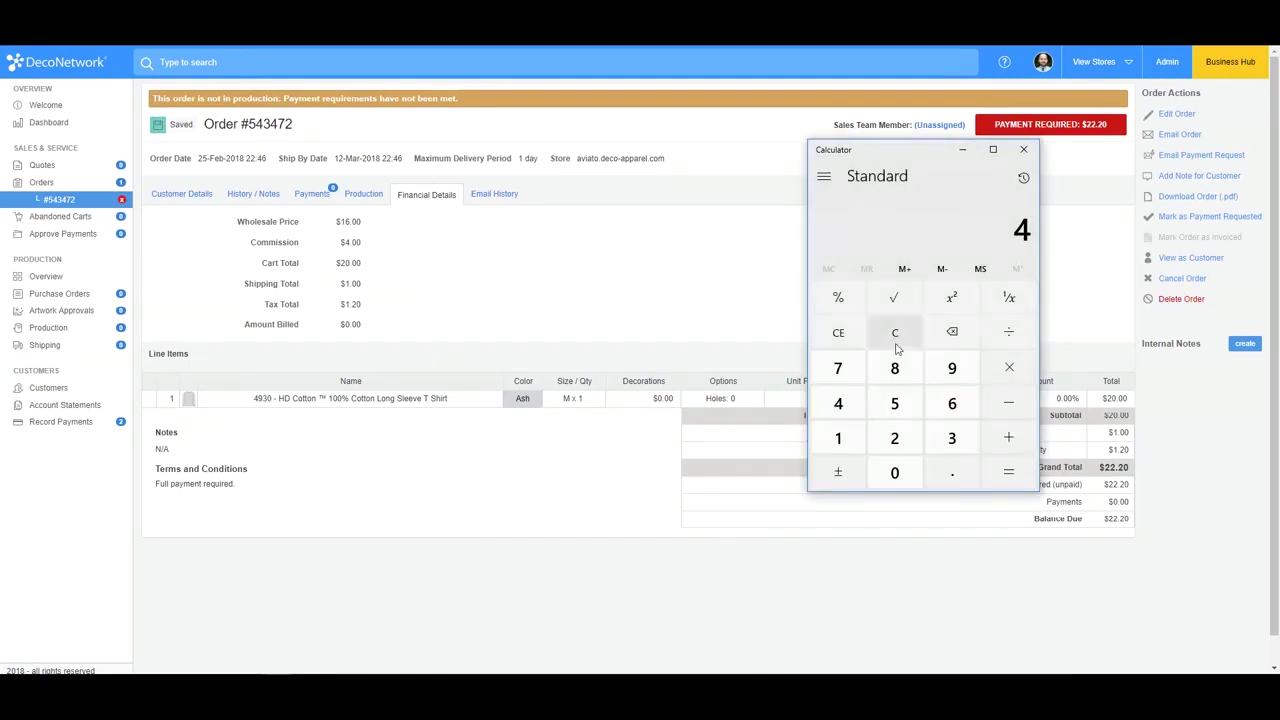
{"action": "left_click", "coordinate": [896, 340]}
{"action": "type", "text": "20*.2"}
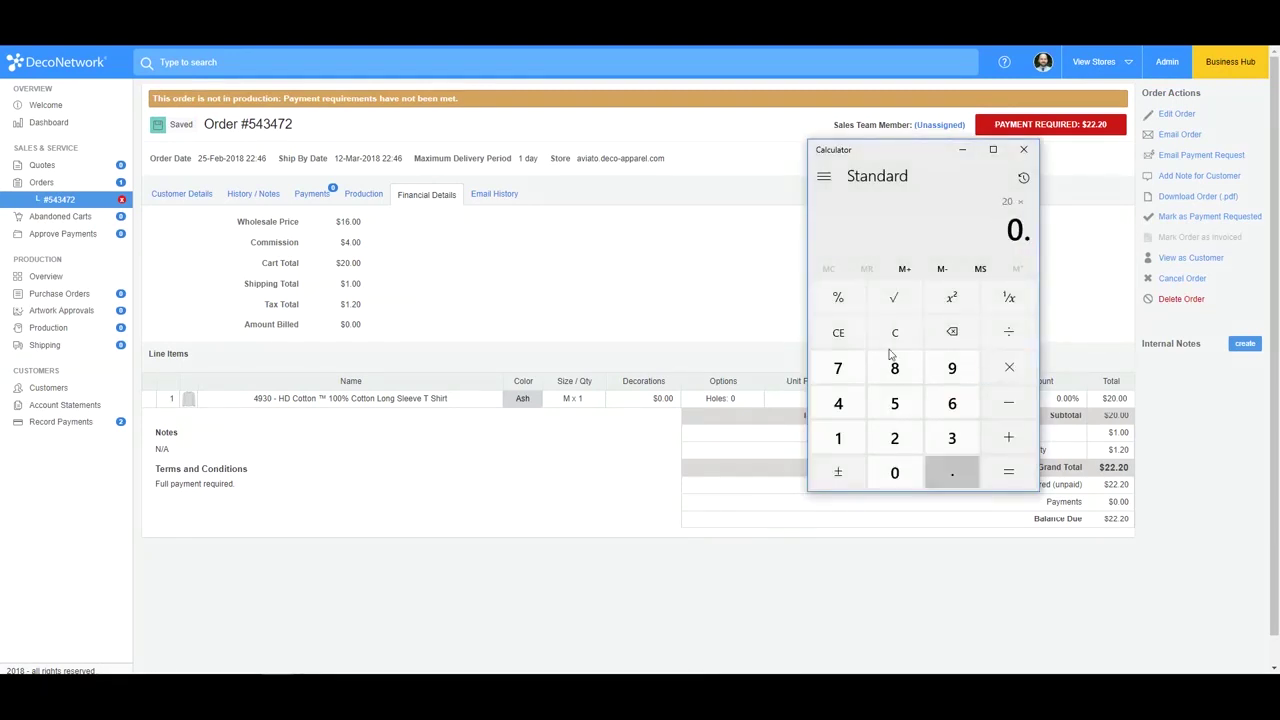
{"action": "key", "text": "Return"}
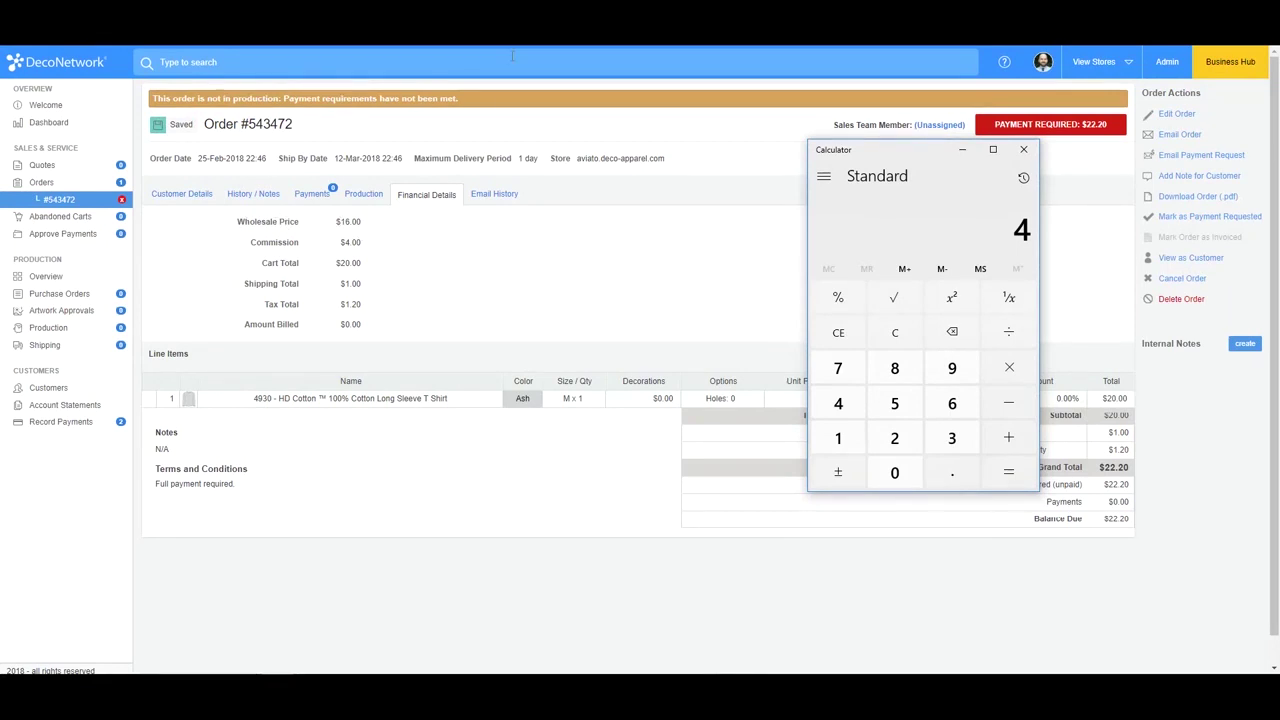
{"action": "left_click", "coordinate": [629, 271]}
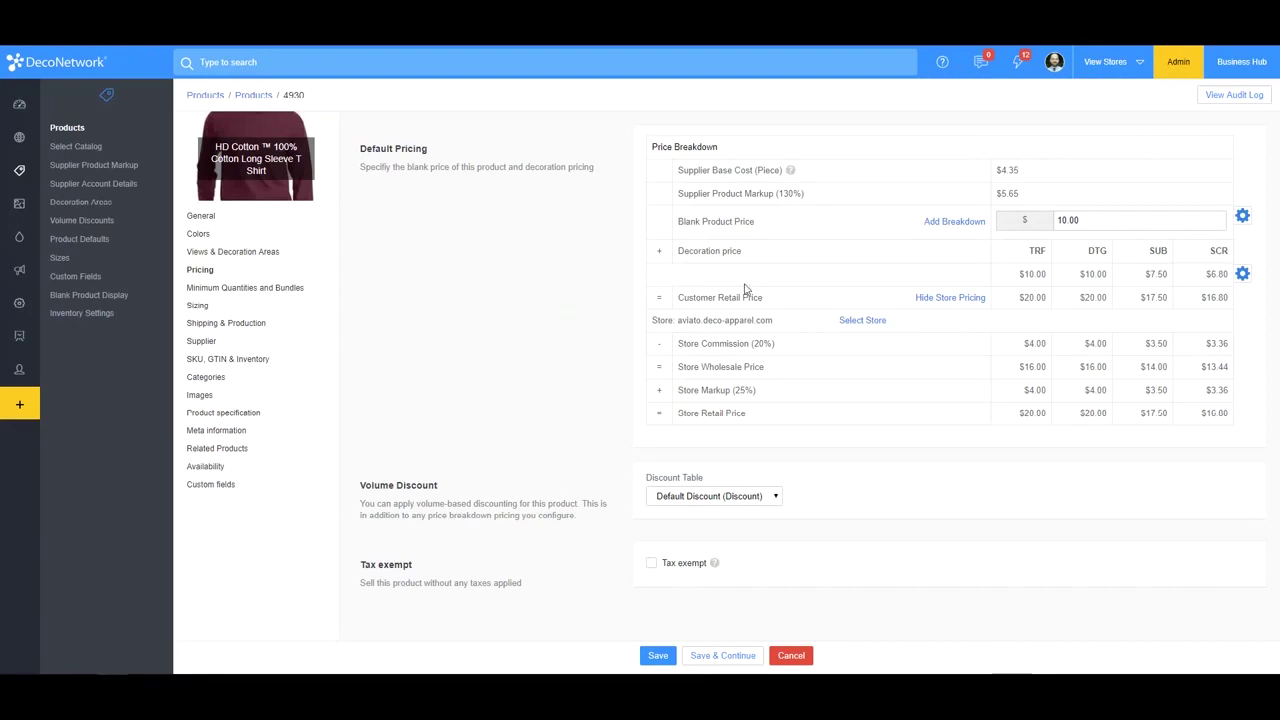
Hide and show again the store pricing in product 4930's price breakdown
{"action": "left_click", "coordinate": [929, 297]}
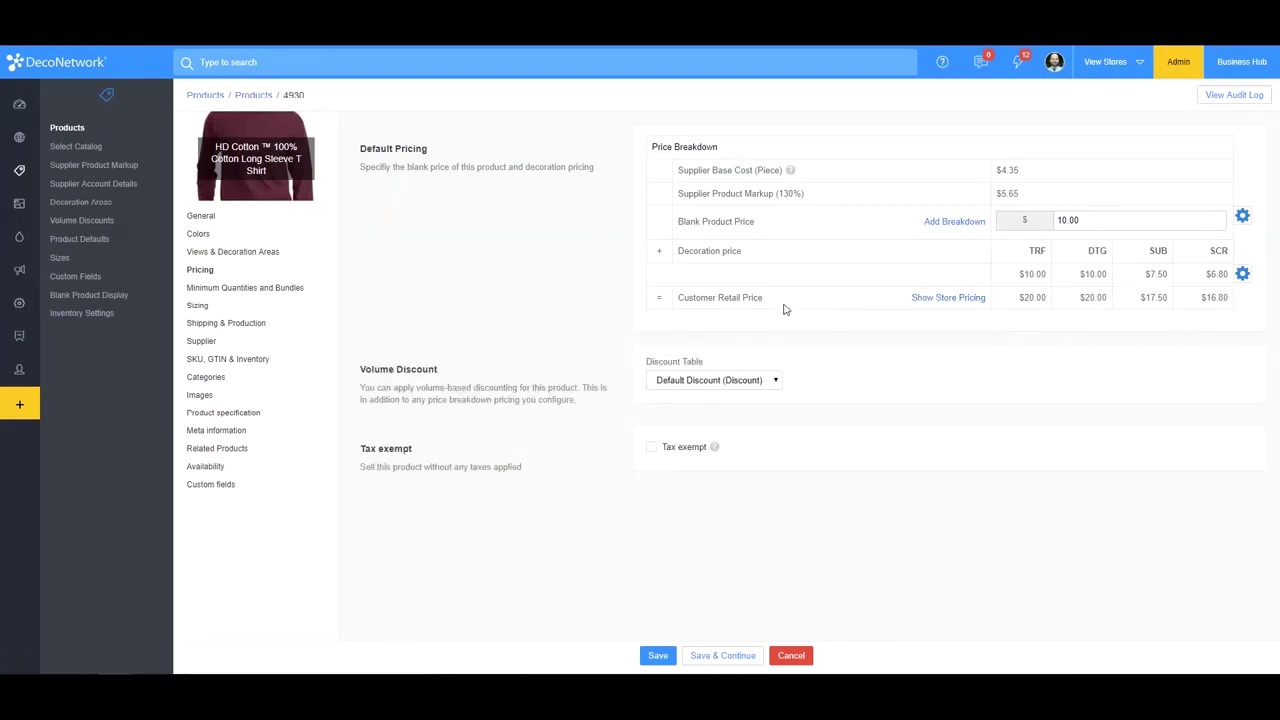
{"action": "left_click", "coordinate": [234, 274]}
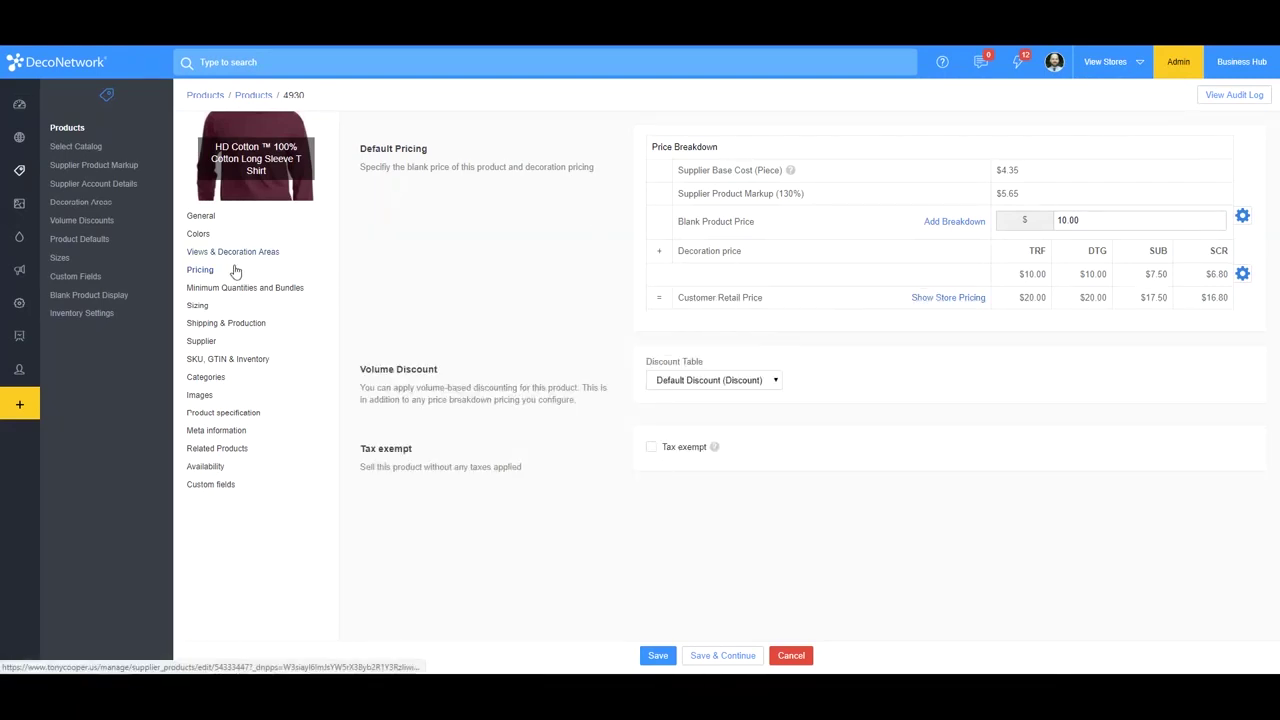
{"action": "left_click", "coordinate": [924, 300]}
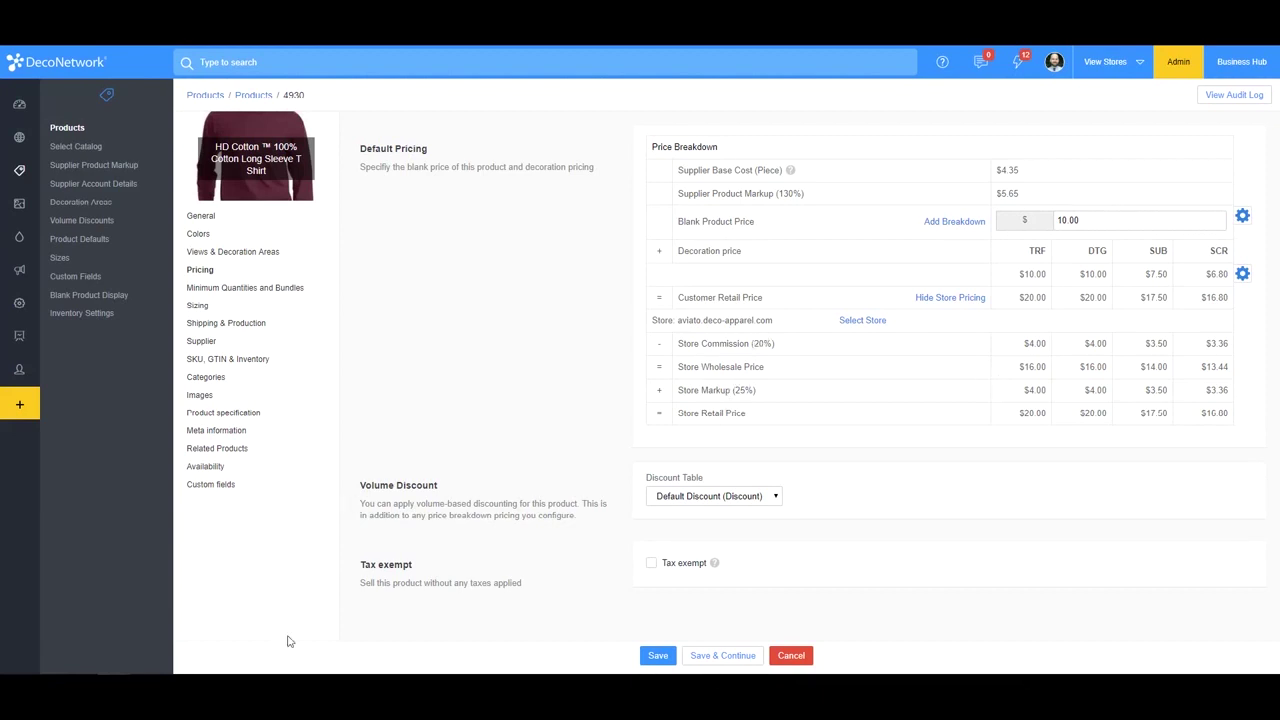
In Calculator, subtract 20% from 20 and multiply the result by 1.25 to check the store markup
{"action": "left_click", "coordinate": [295, 712]}
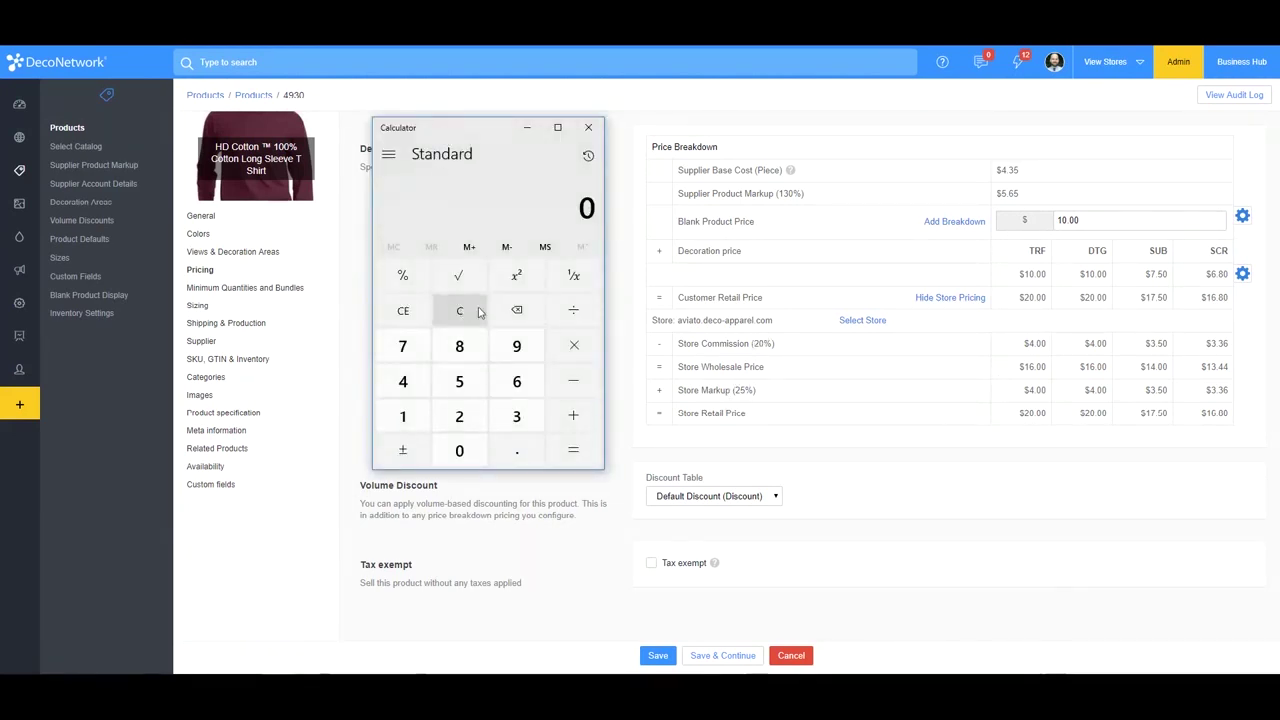
{"action": "type", "text": "20"}
{"action": "key", "text": "minus"}
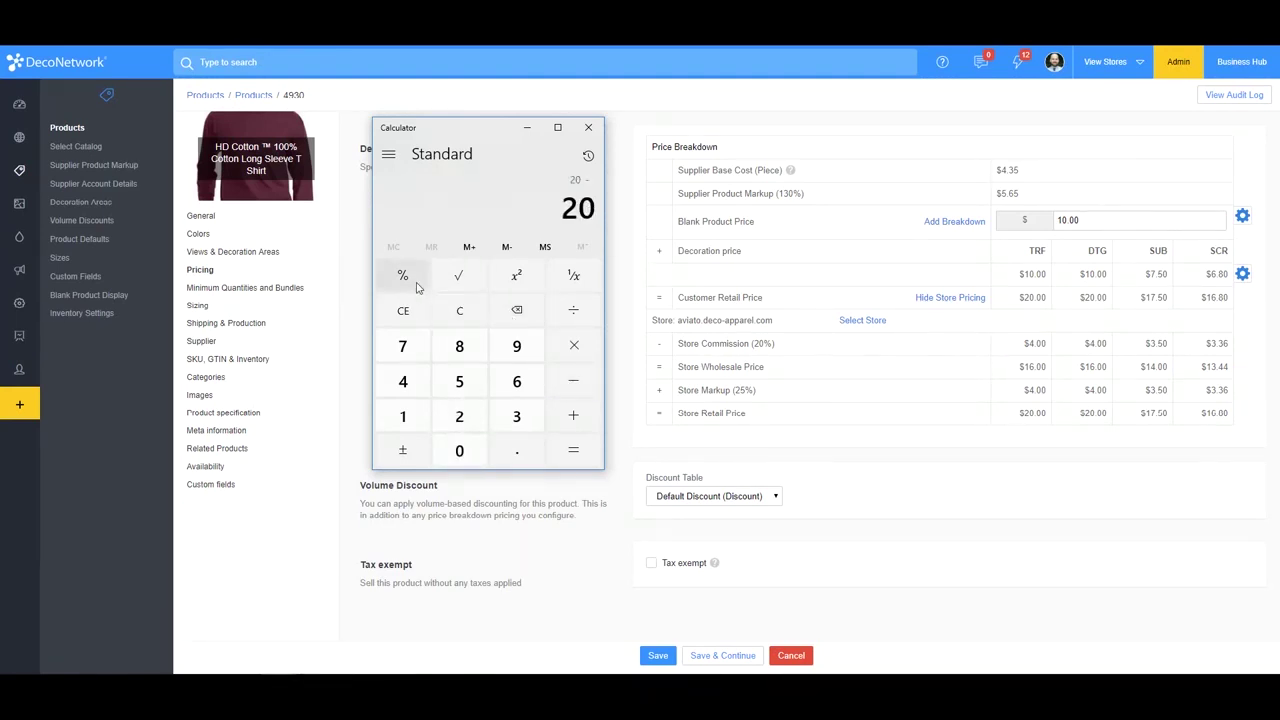
{"action": "left_click", "coordinate": [403, 276]}
{"action": "key", "text": "Return"}
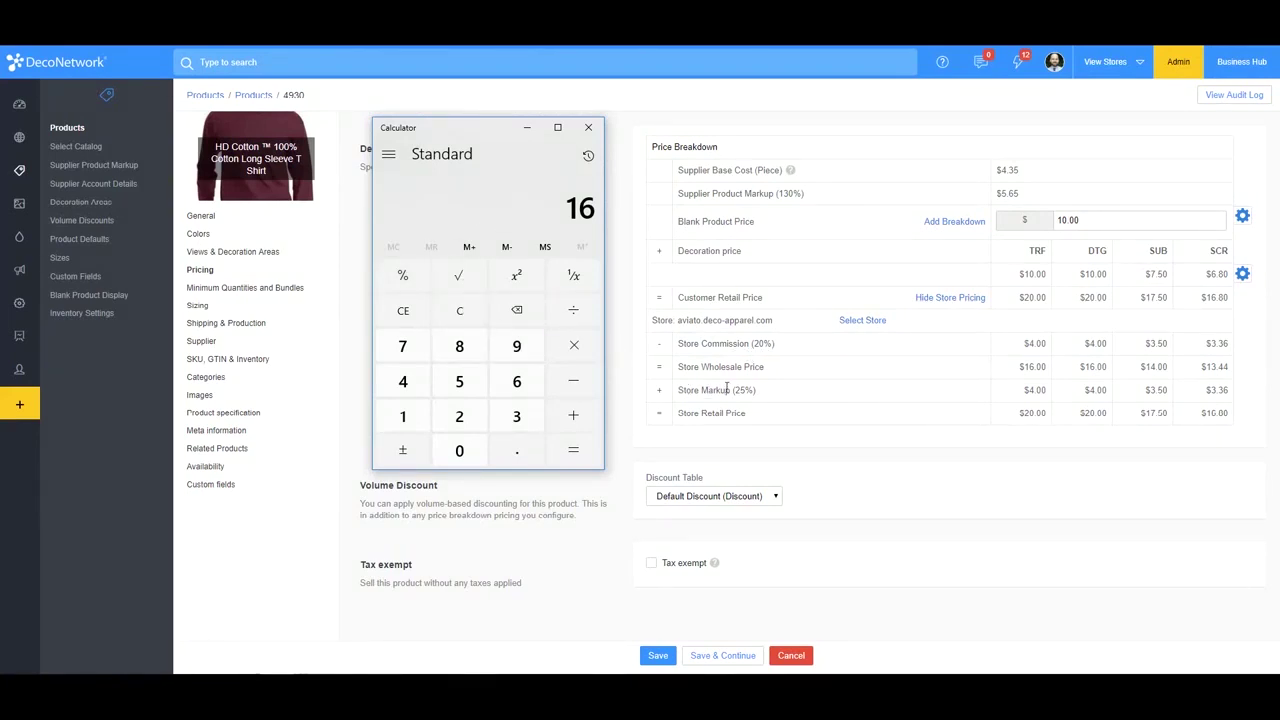
{"action": "type", "text": "*1.25"}
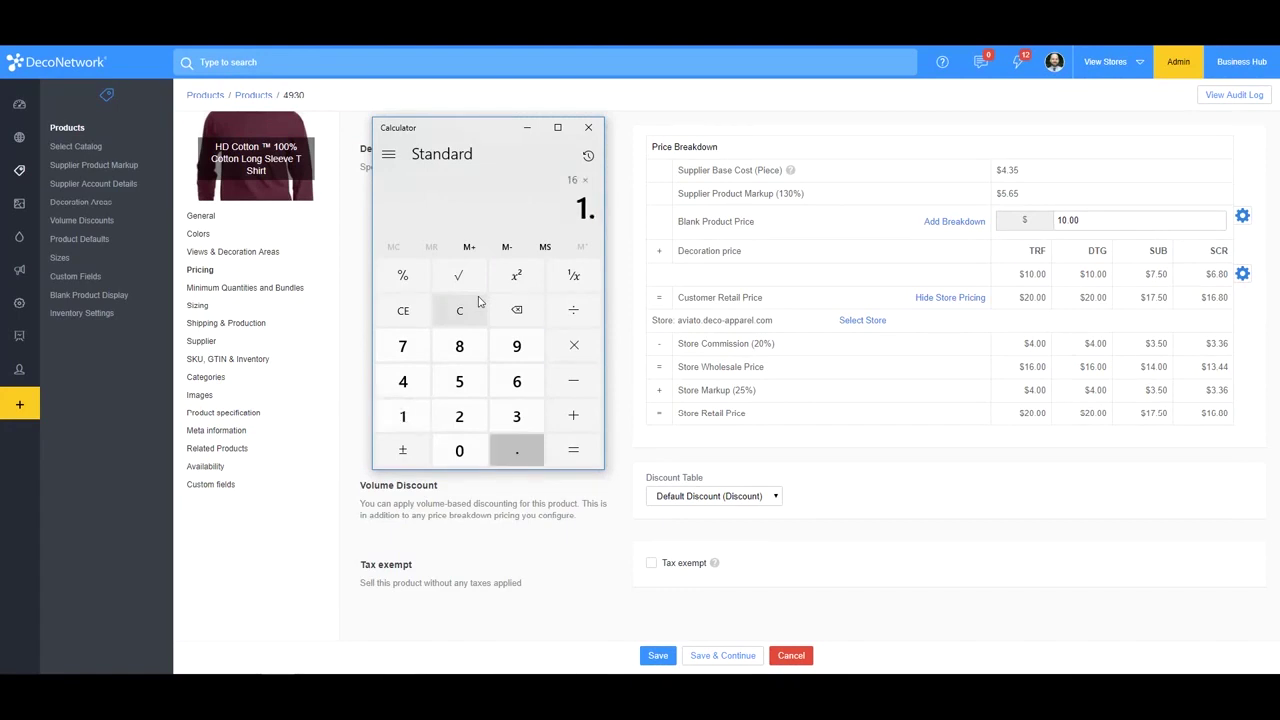
{"action": "key", "text": "Return"}
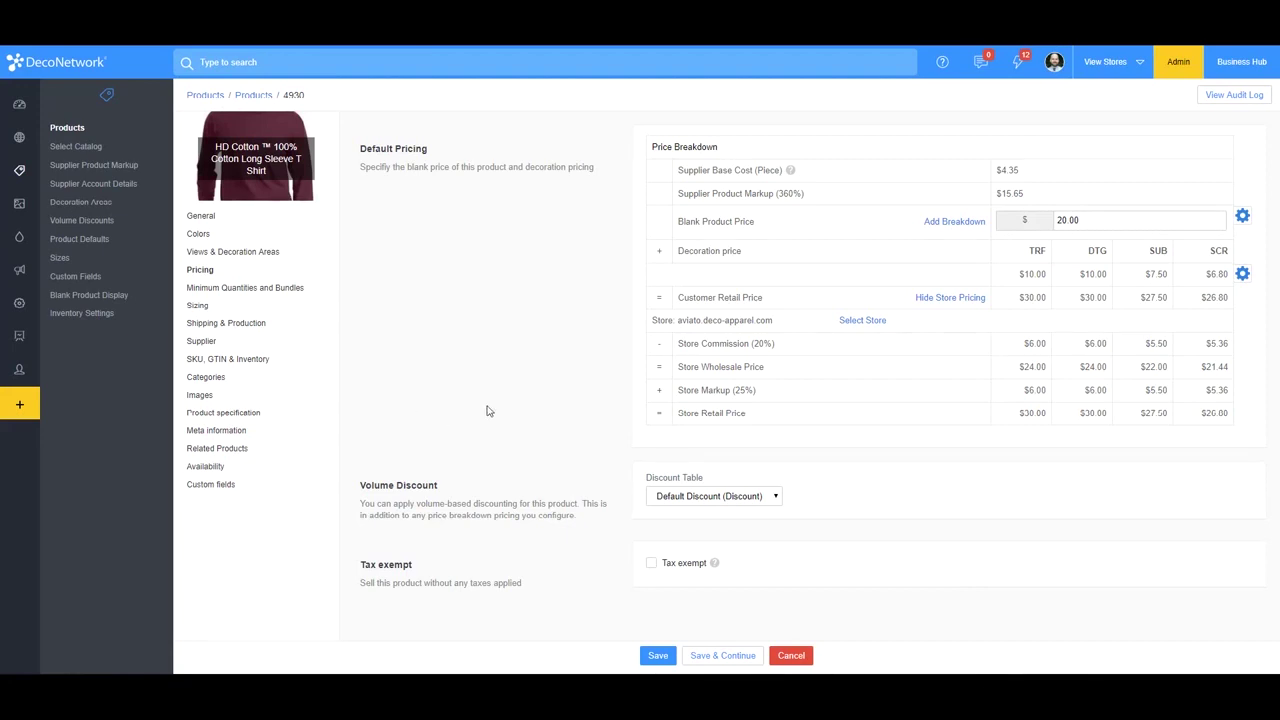
Open the Store Commission Settings of the aviato.deco-apparel.com store from the list of websites
{"action": "left_click", "coordinate": [125, 167]}
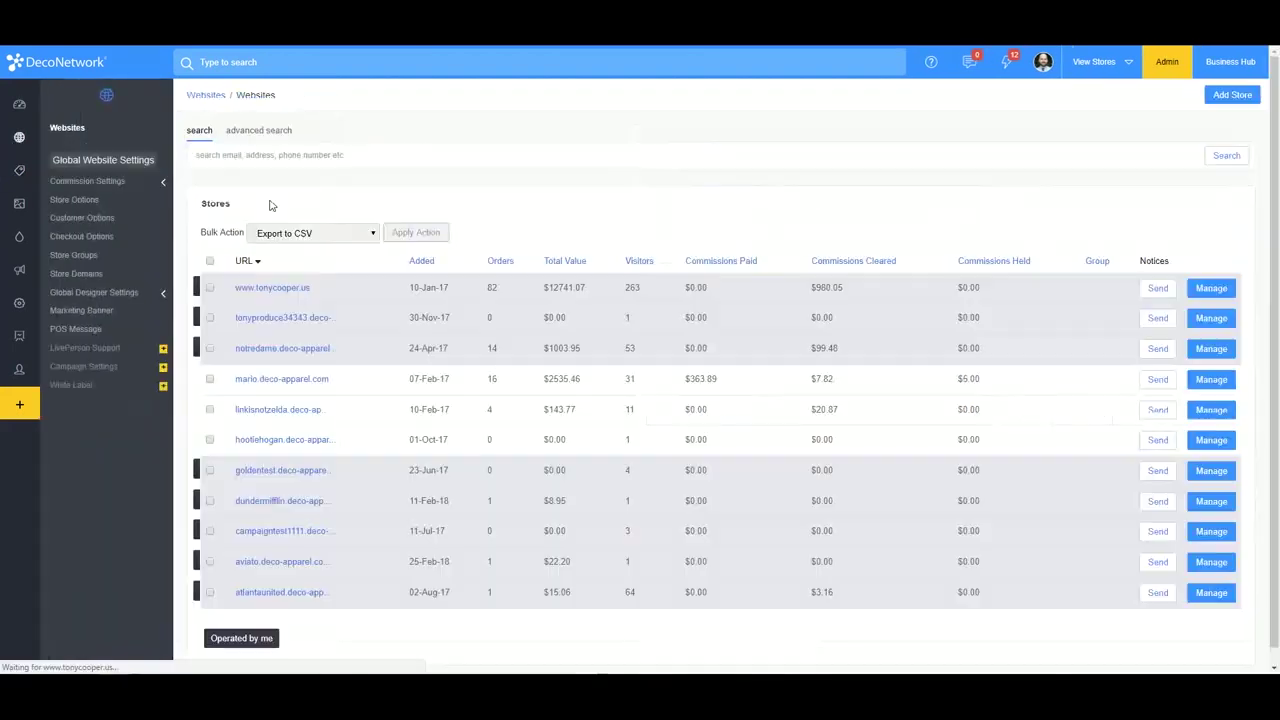
{"action": "left_click", "coordinate": [1212, 565]}
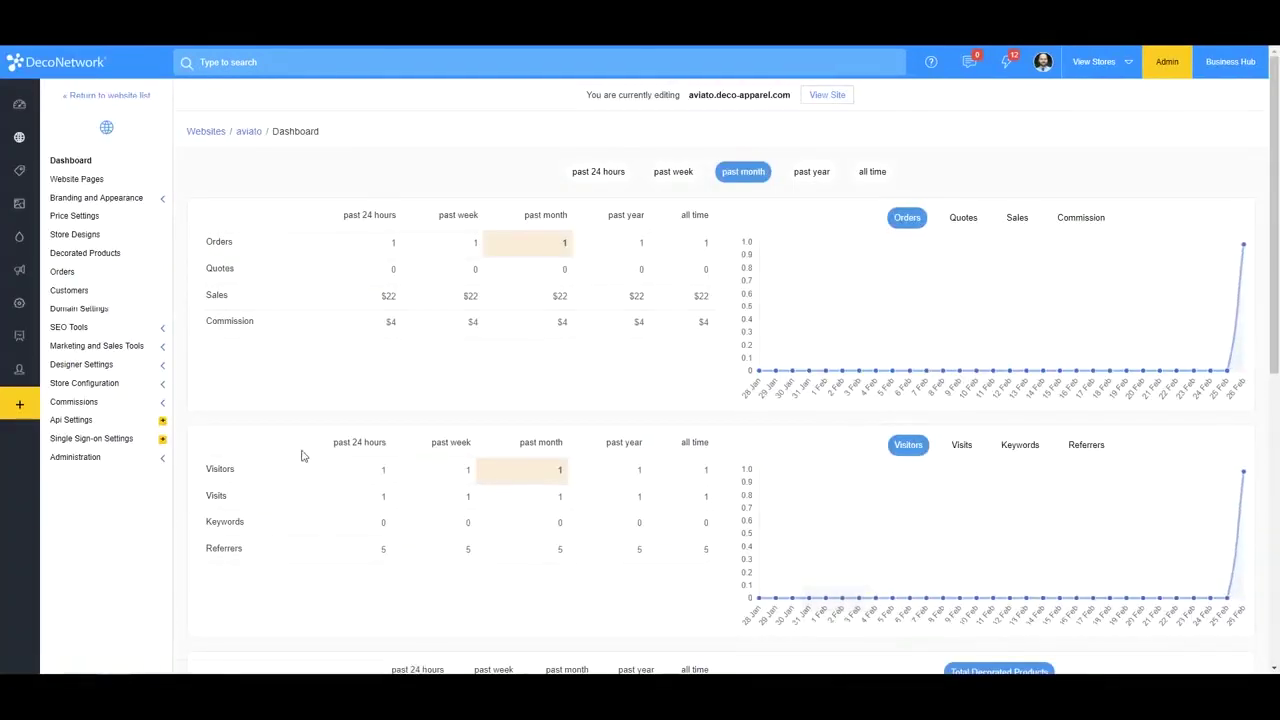
{"action": "left_click", "coordinate": [100, 465]}
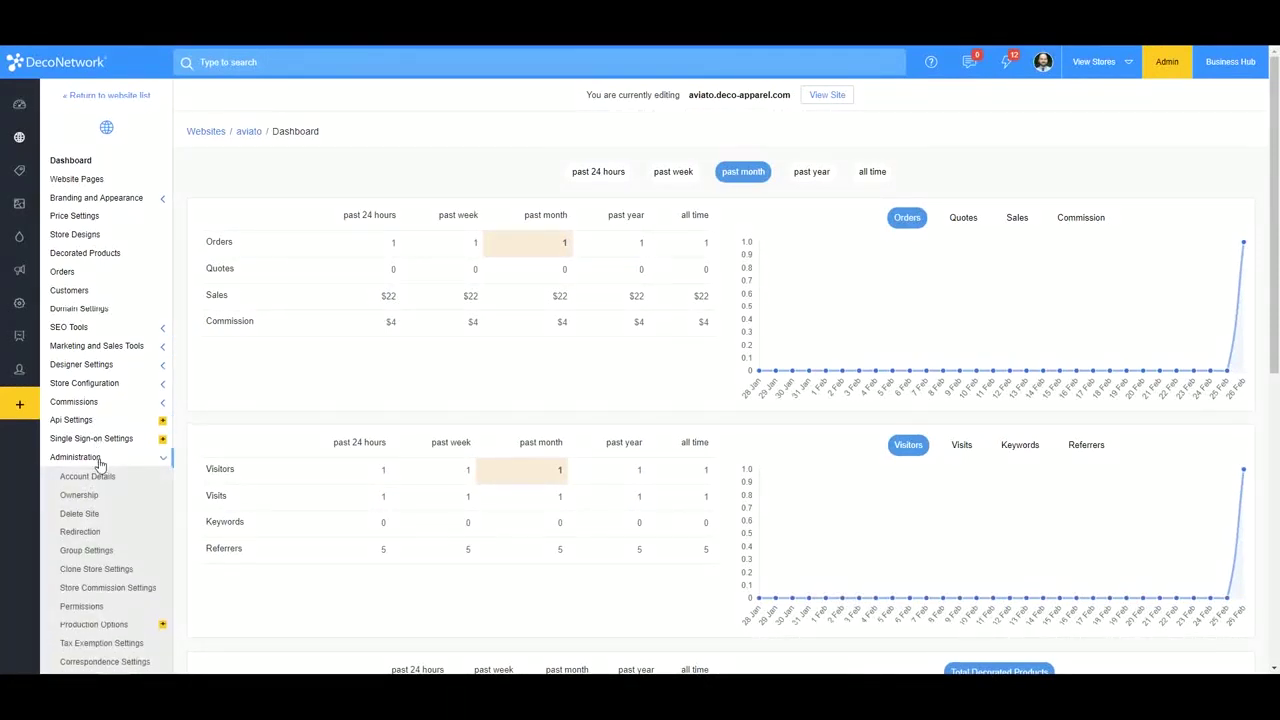
{"action": "left_click", "coordinate": [100, 588]}
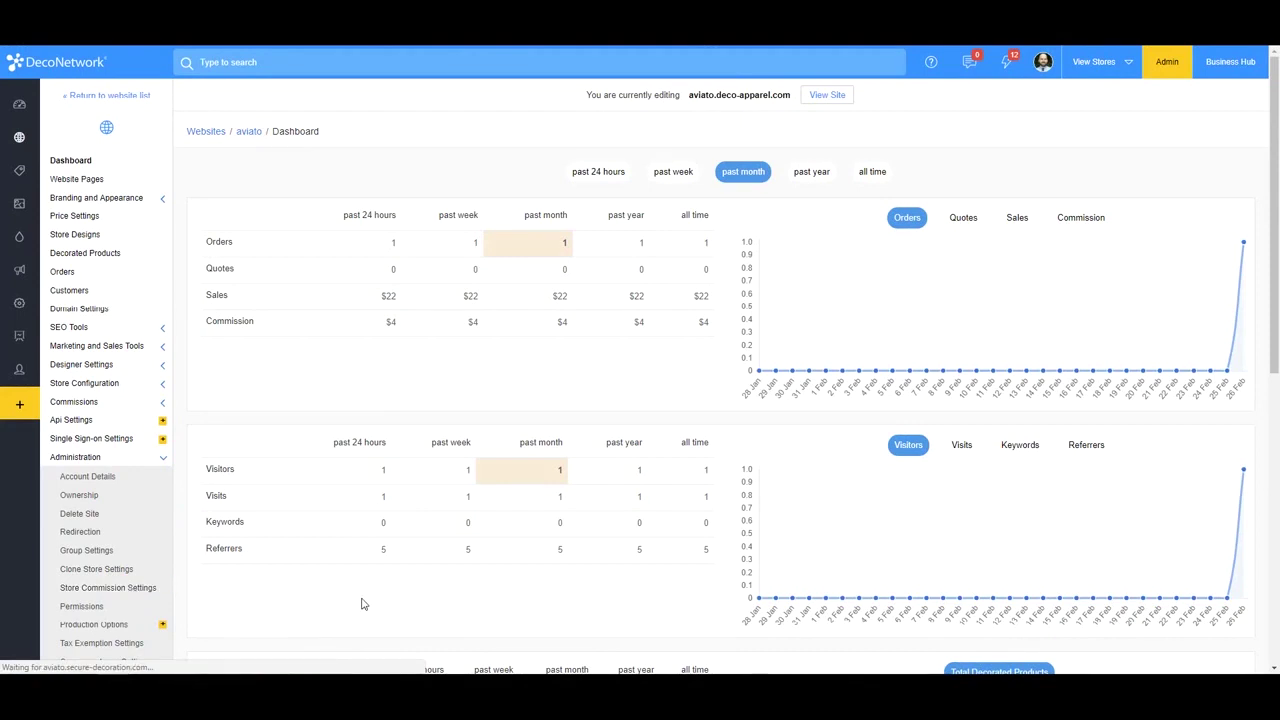
{"action": "left_click", "coordinate": [137, 588]}
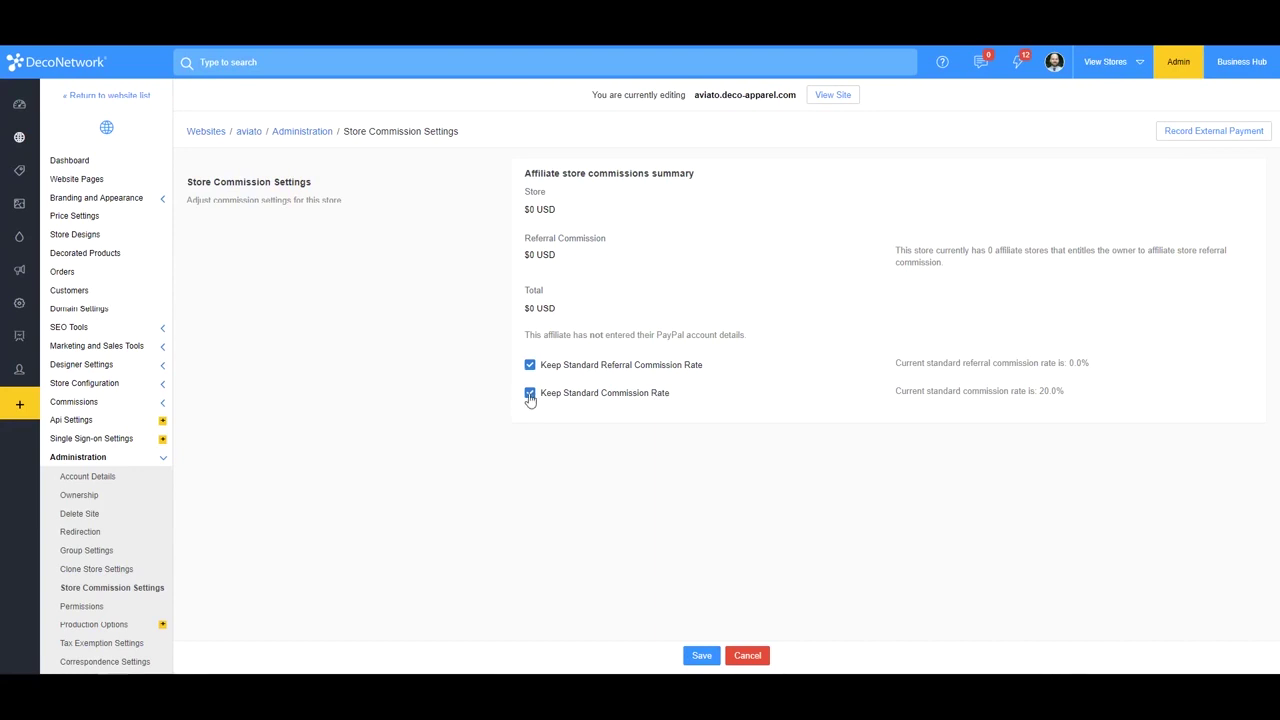
Stop keeping the standard commission rate for the store, set its default commission rate to 10%, and save
{"action": "left_click", "coordinate": [530, 395]}
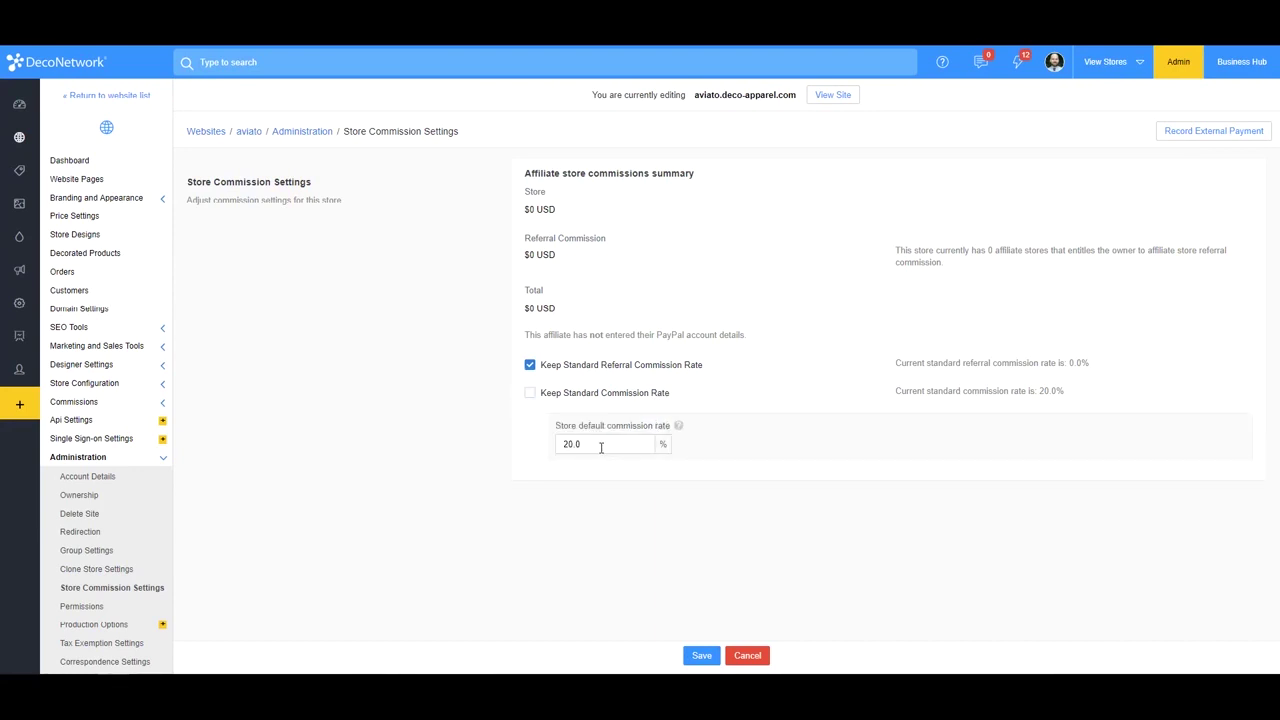
{"action": "left_click_drag", "start_coordinate": [601, 447], "coordinate": [546, 452]}
{"action": "type", "text": "10"}
{"action": "left_click", "coordinate": [622, 510]}
{"action": "left_click", "coordinate": [702, 660]}
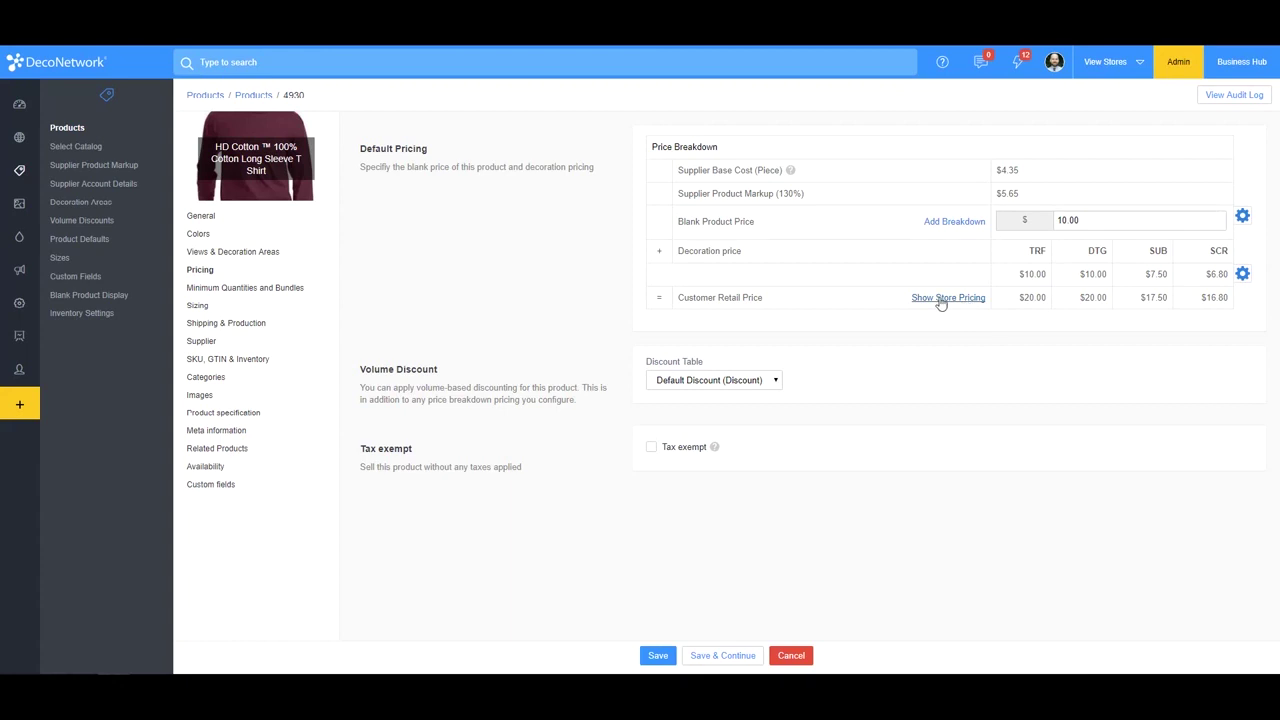
Show the store pricing in product 4930's price breakdown for the aviato.deco-apparel.com store
{"action": "left_click", "coordinate": [977, 298]}
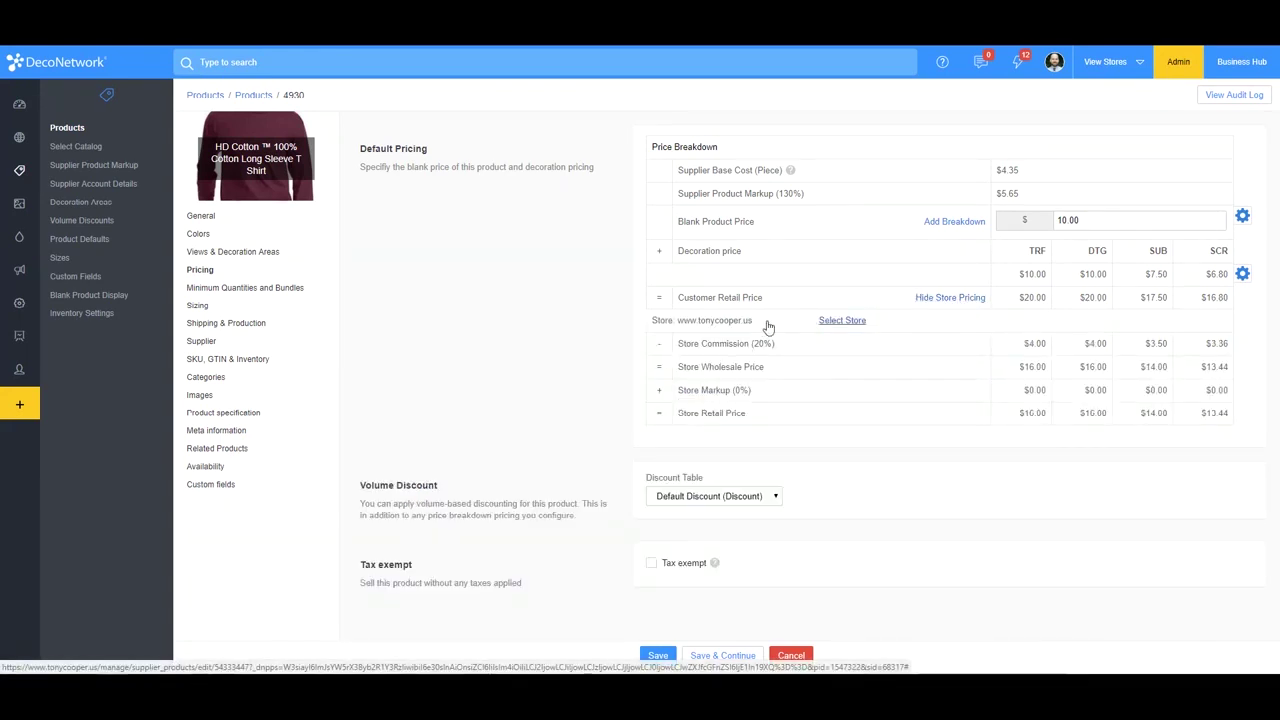
{"action": "left_click", "coordinate": [842, 320]}
{"action": "scroll", "coordinate": [762, 510], "scroll_direction": "down", "scroll_amount": 2}
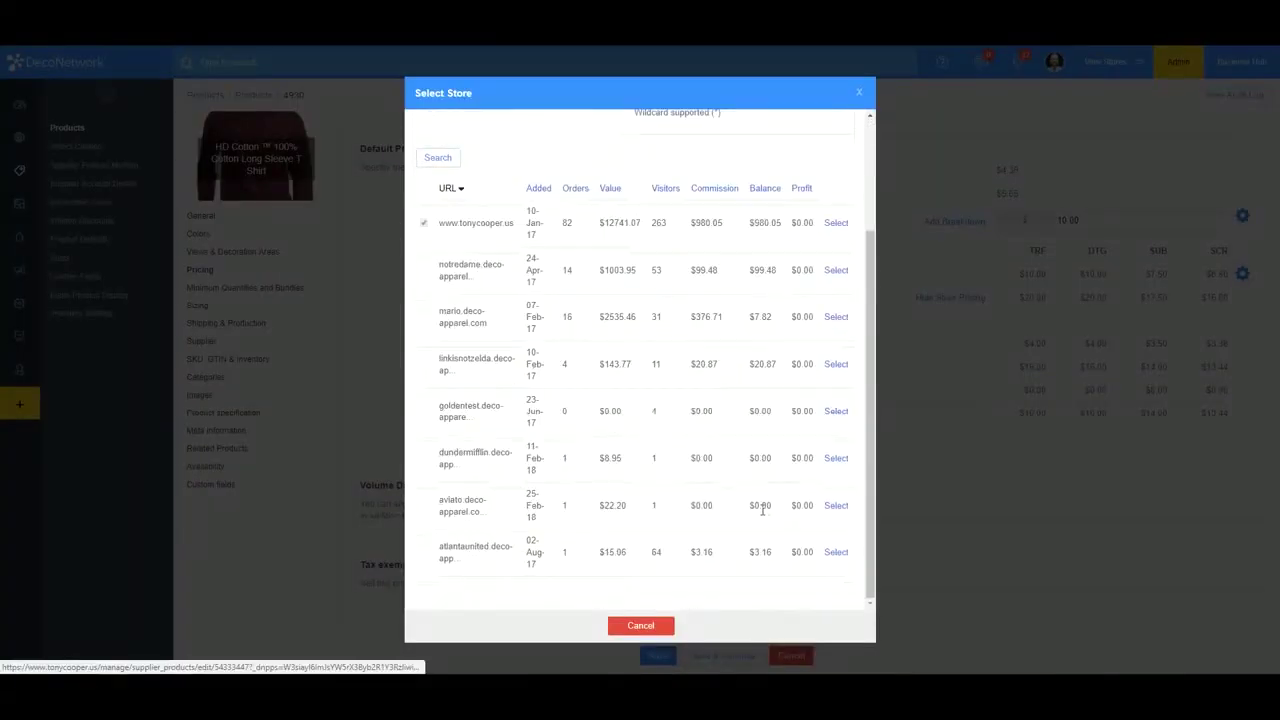
{"action": "left_click", "coordinate": [836, 505]}
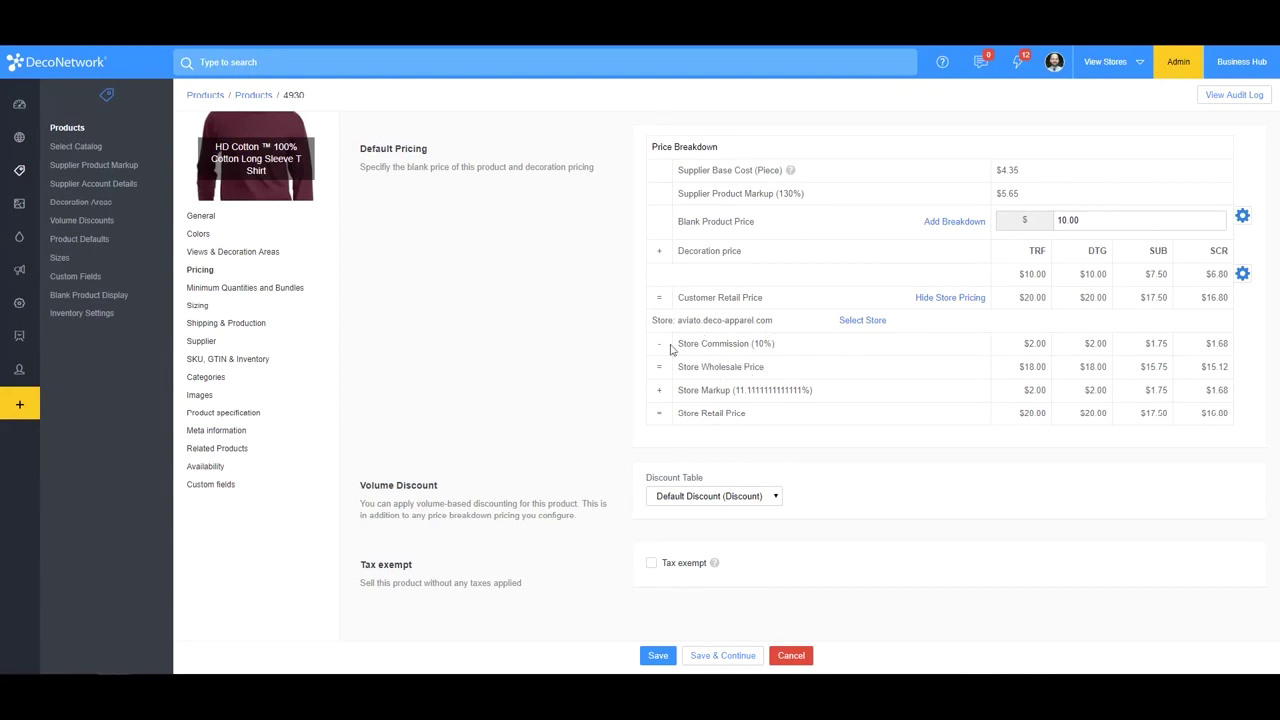
In Calculator, subtract 10% from 20 and multiply the result by 1.11111 to check the store markup
{"action": "key", "text": "alt+Tab"}
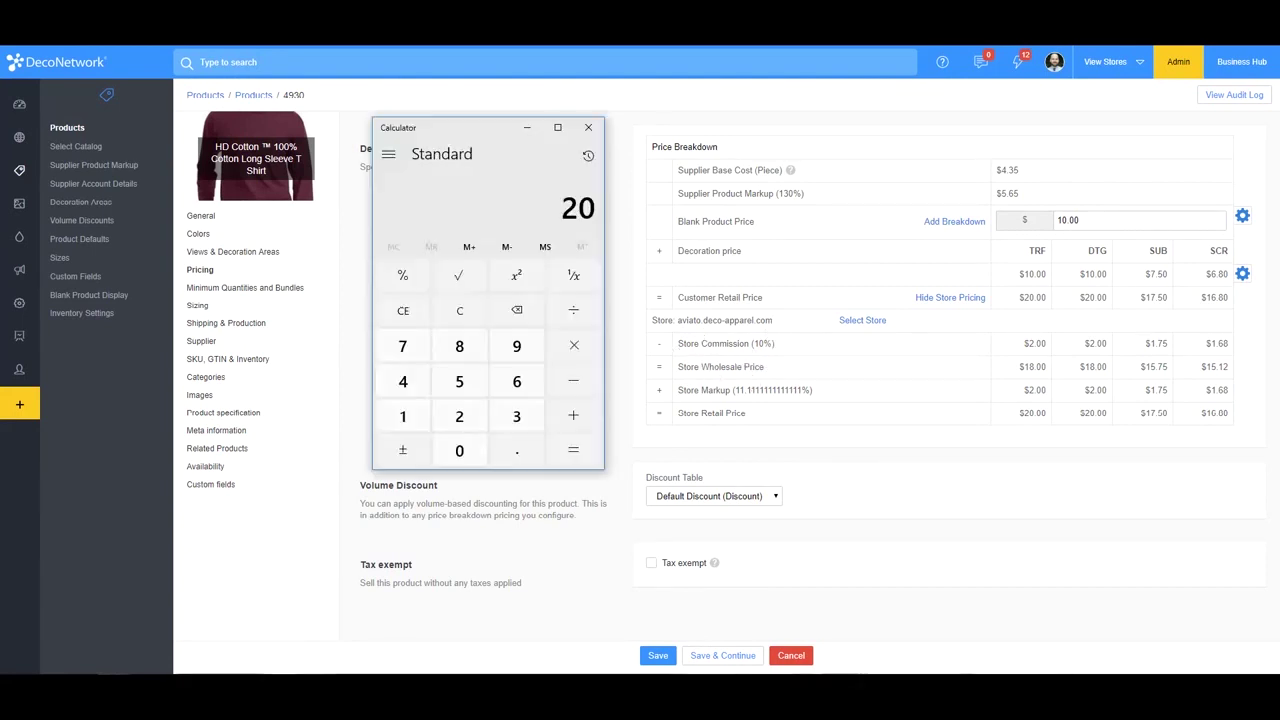
{"action": "left_click", "coordinate": [462, 313]}
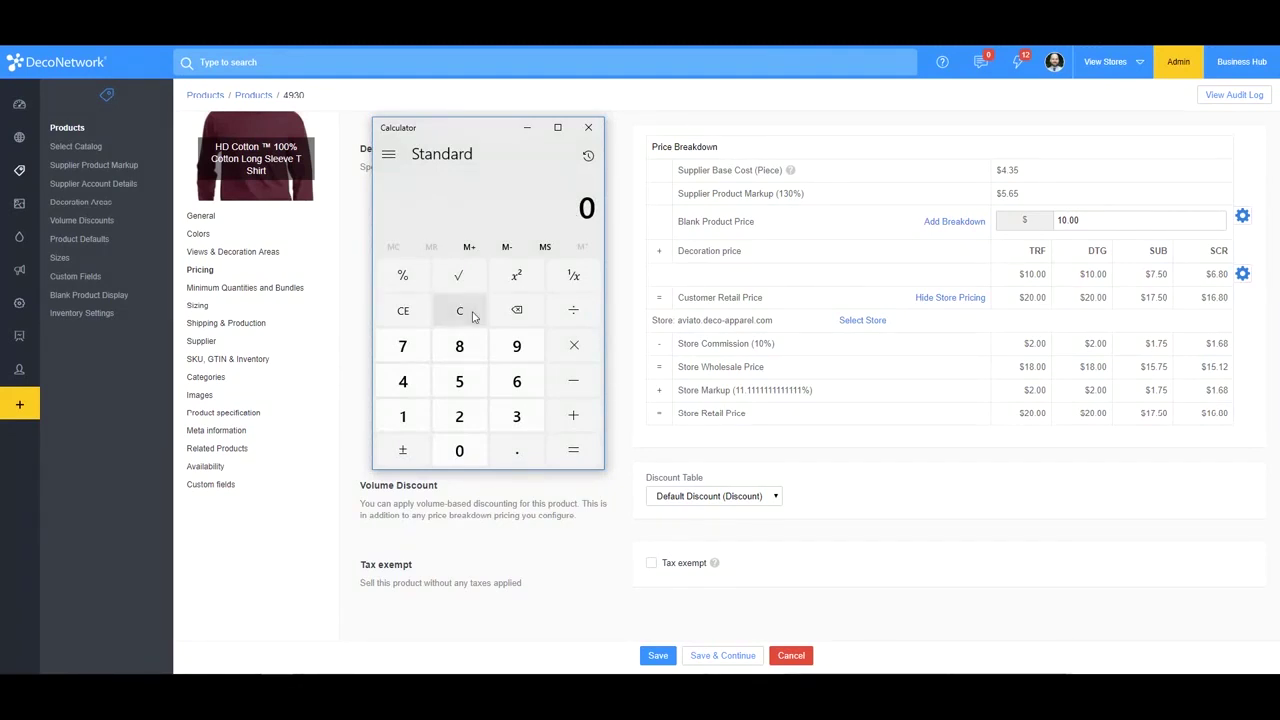
{"action": "type", "text": "20-10"}
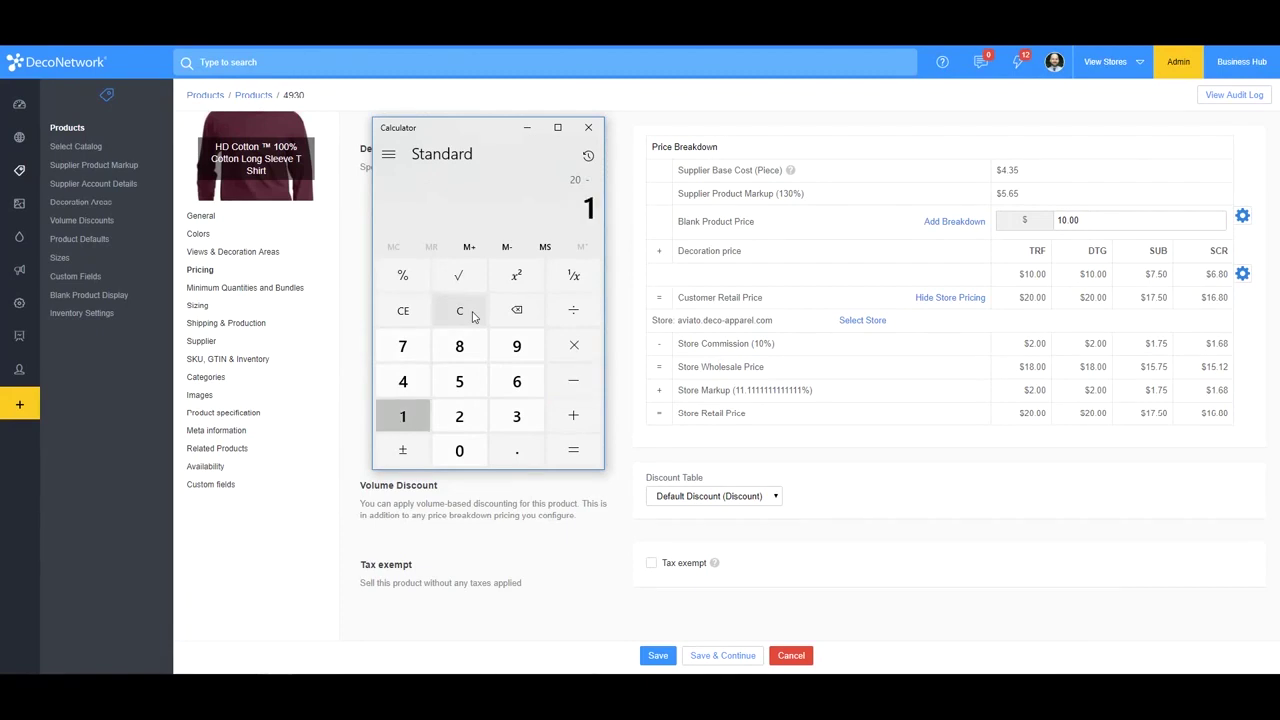
{"action": "left_click", "coordinate": [405, 278]}
{"action": "key", "text": "Return"}
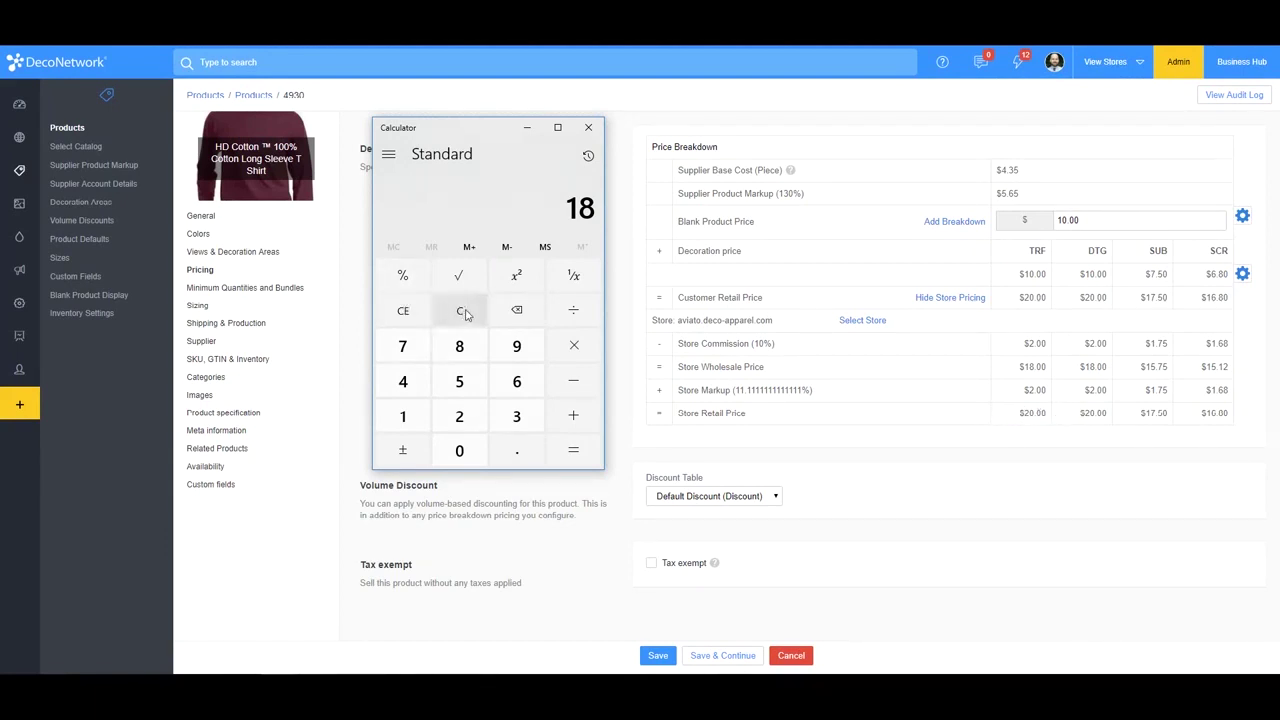
{"action": "type", "text": "/1.11111"}
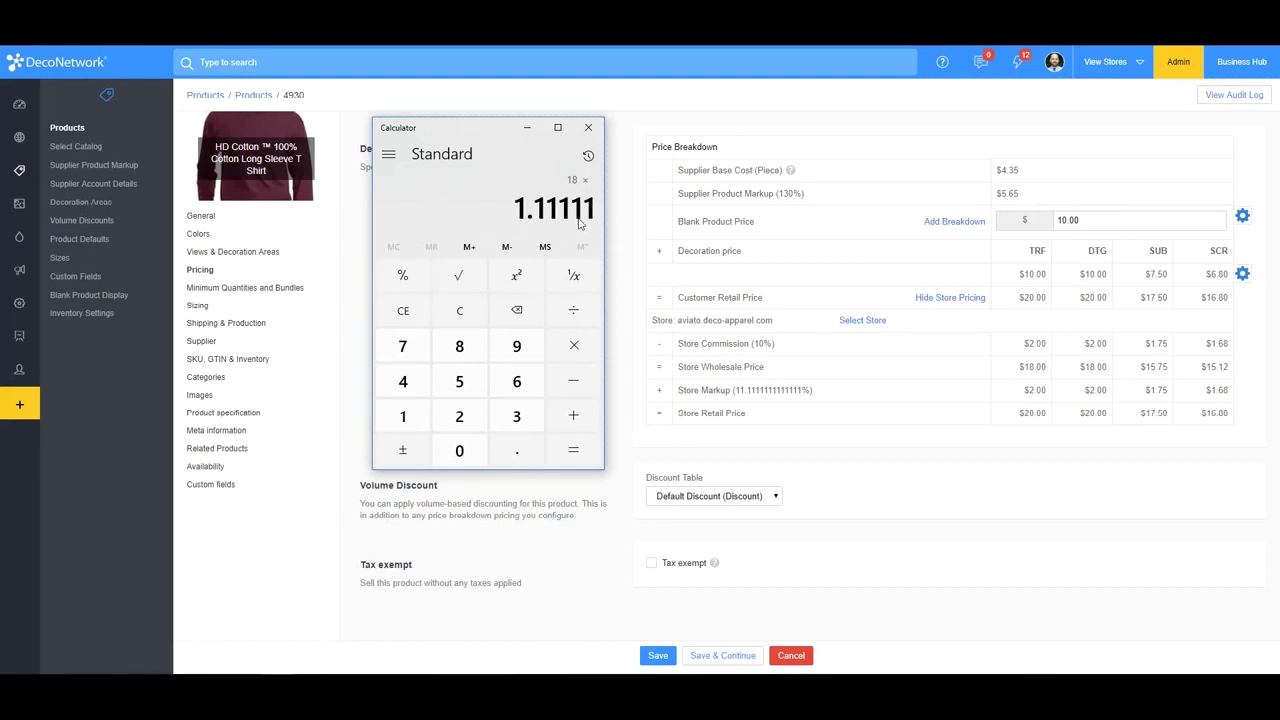
{"action": "key", "text": "Return"}
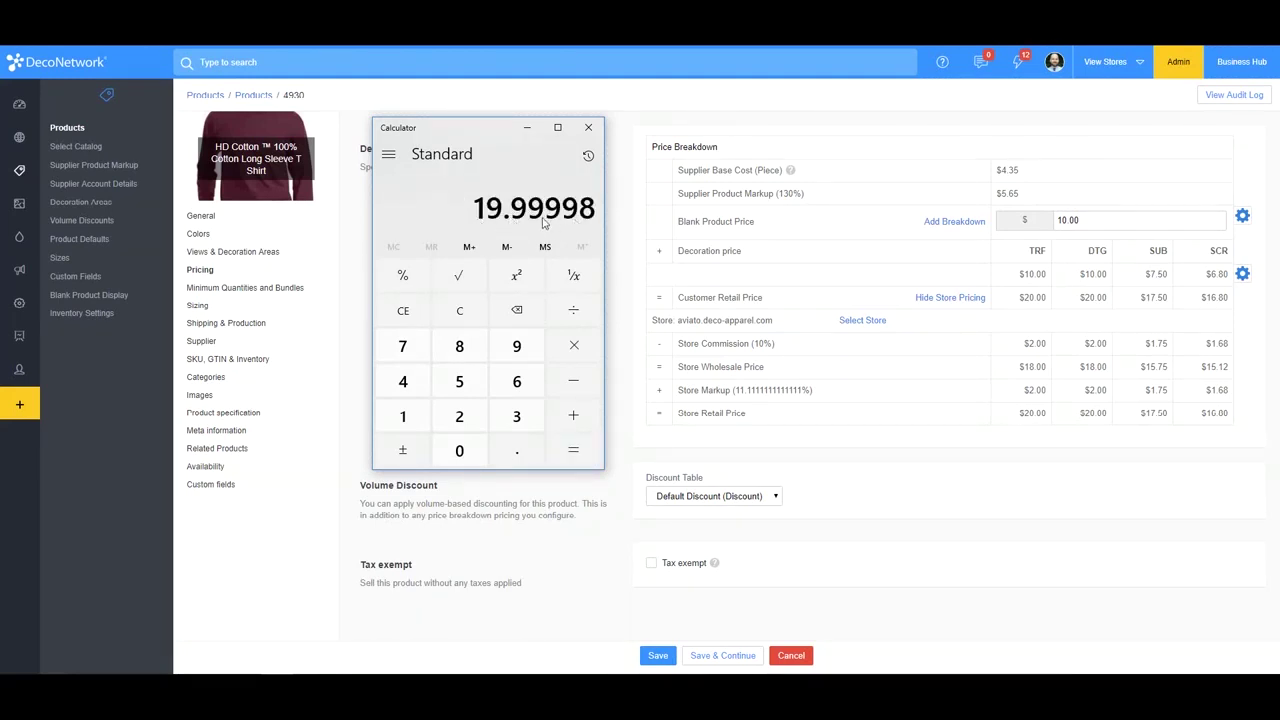
Set the default markup as a percentage of wholesale to 50% in the aviato.deco-apparel.com store's price settings
{"action": "left_click", "coordinate": [588, 128]}
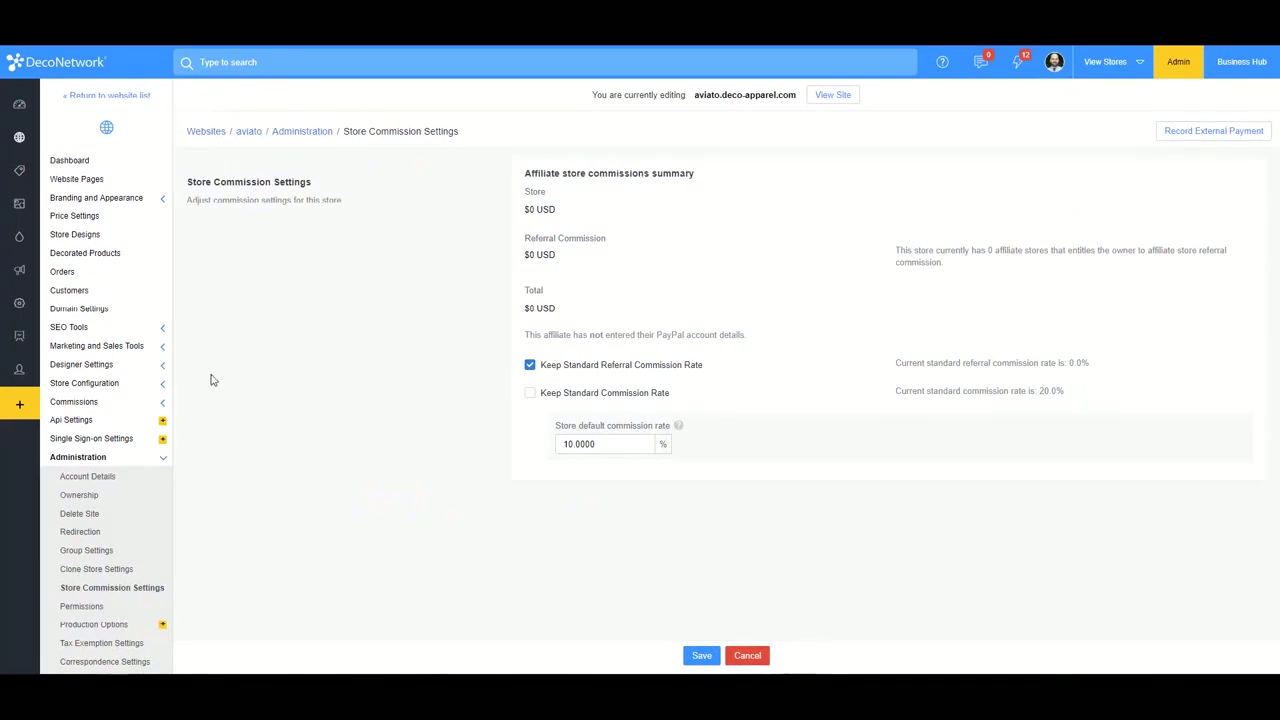
{"action": "left_click", "coordinate": [159, 457]}
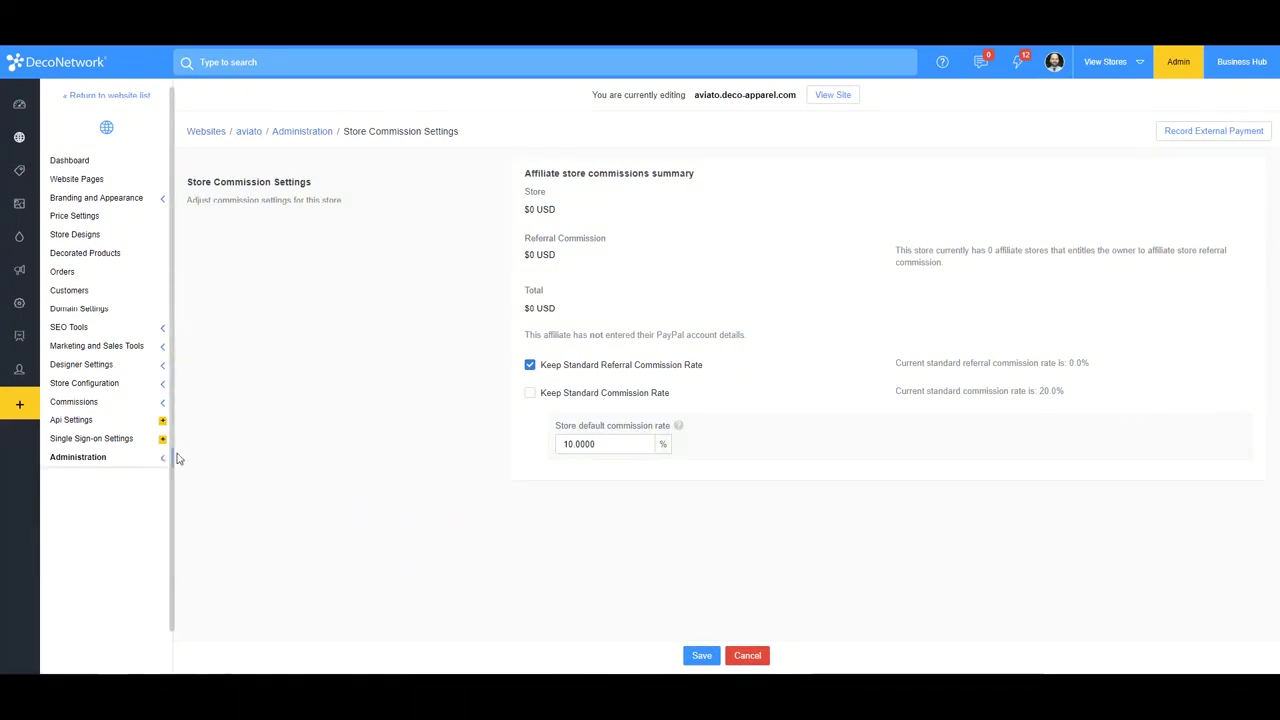
{"action": "left_click", "coordinate": [76, 216]}
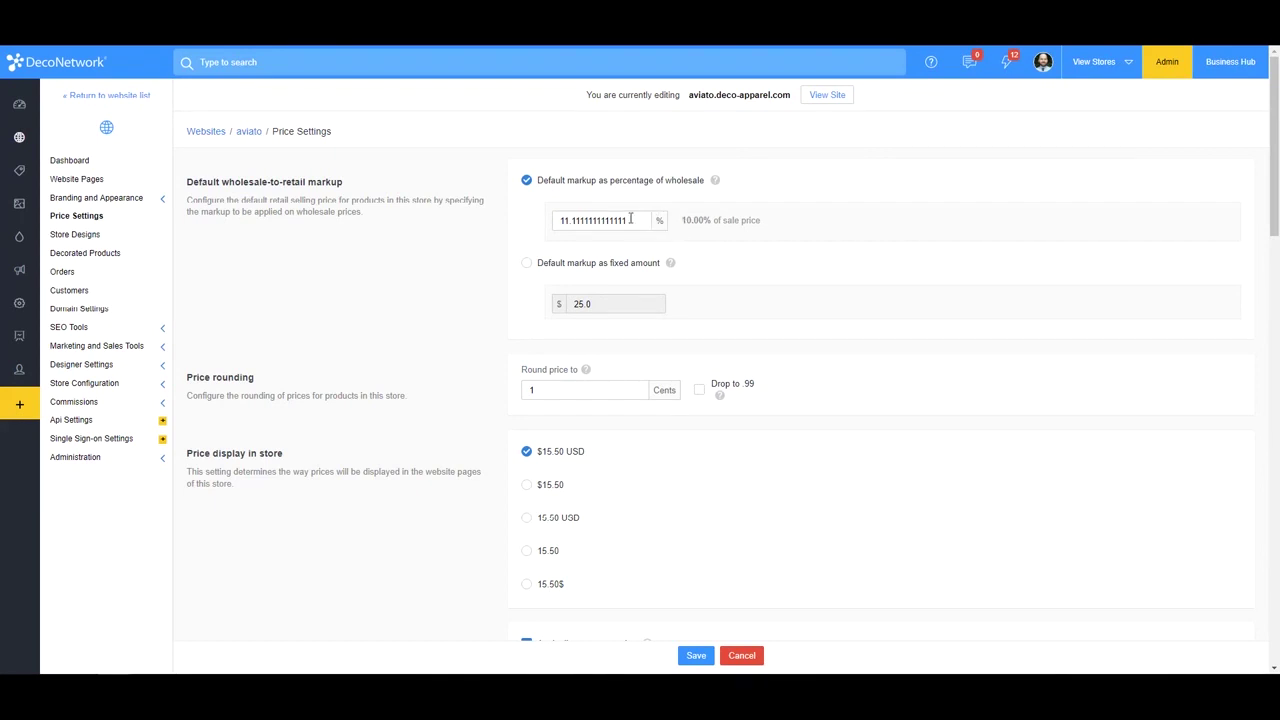
{"action": "left_click_drag", "start_coordinate": [638, 221], "coordinate": [503, 225]}
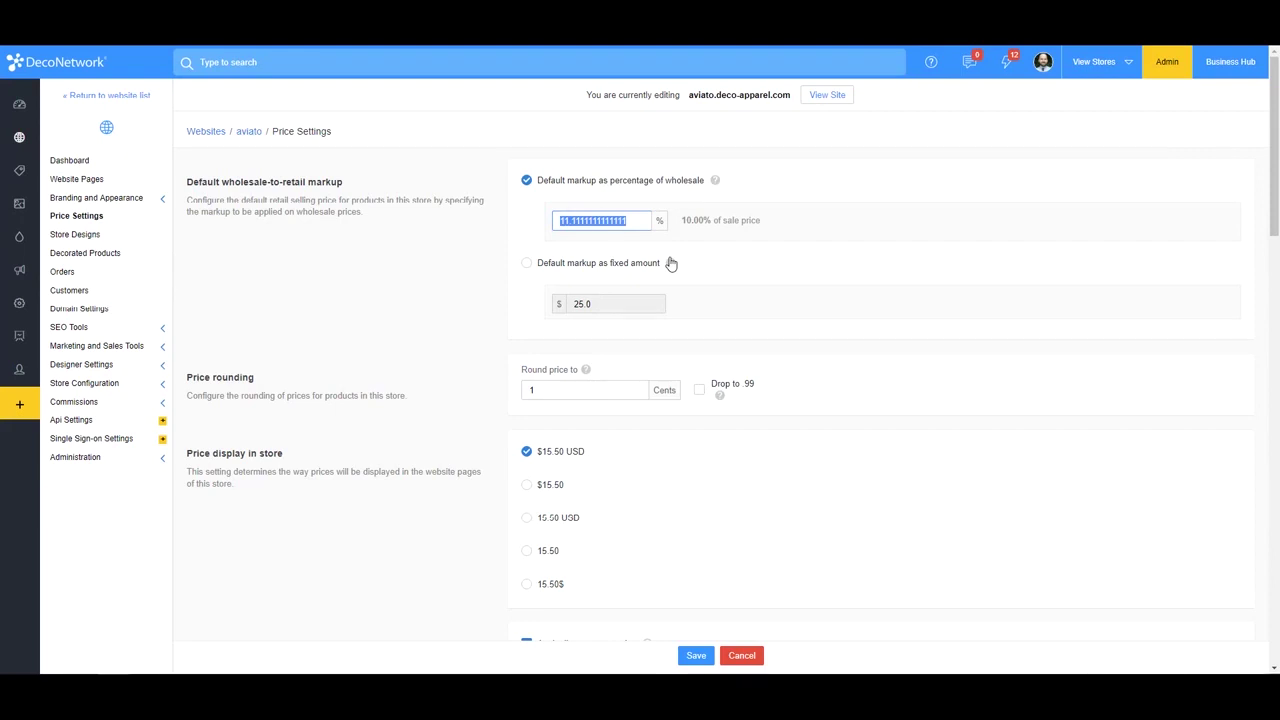
{"action": "type", "text": "50"}
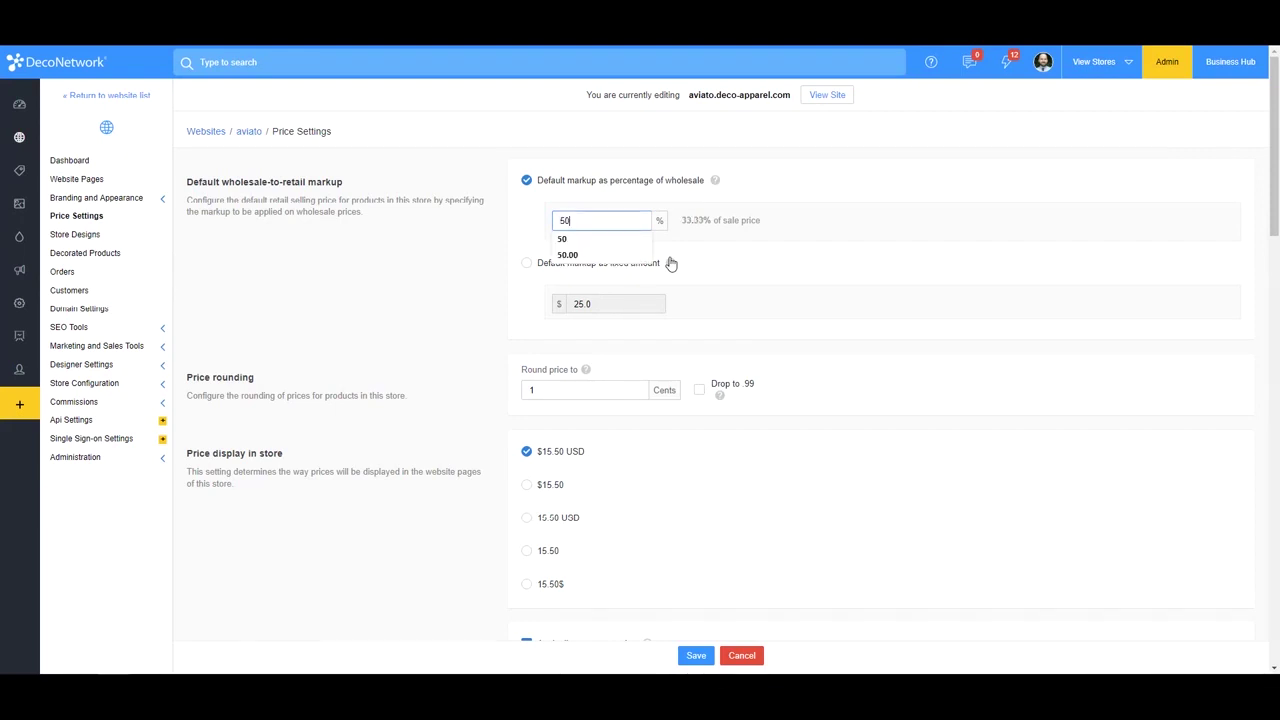
{"action": "left_click", "coordinate": [668, 250]}
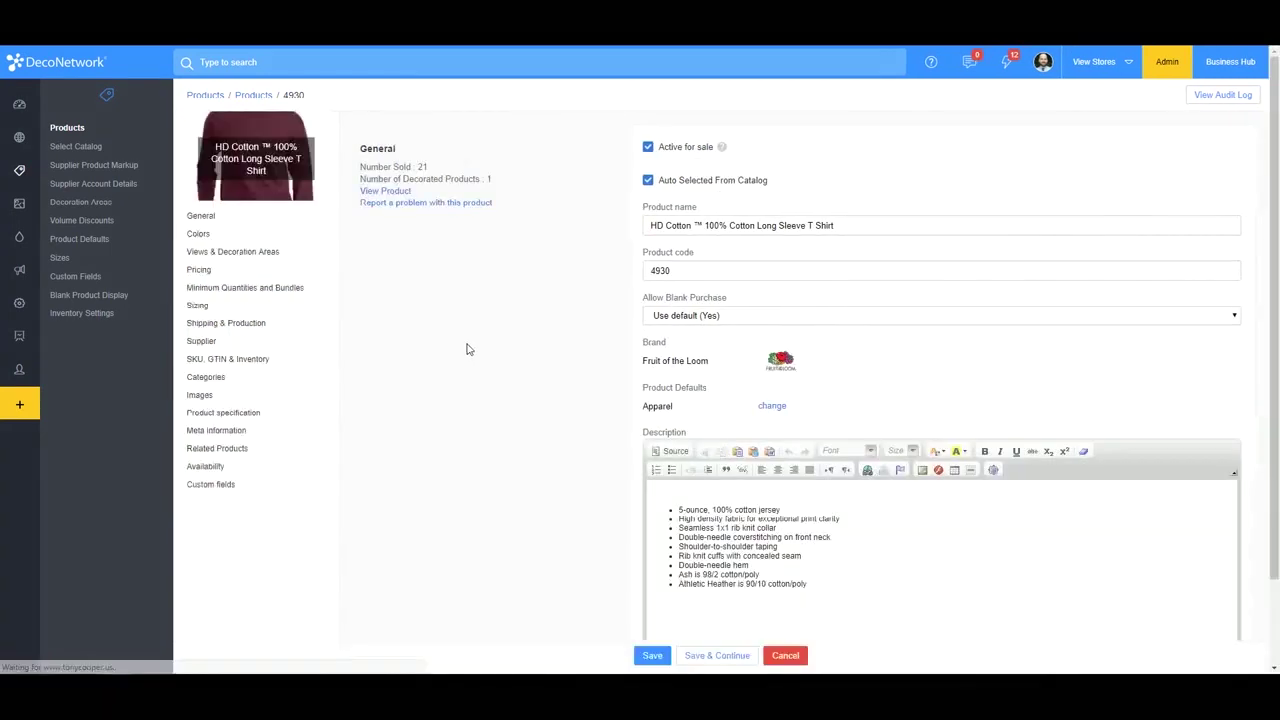
Show the store pricing in product 4930's price breakdown and select the aviato.deco-apparel.com store
{"action": "left_click", "coordinate": [199, 270]}
{"action": "left_click", "coordinate": [912, 298]}
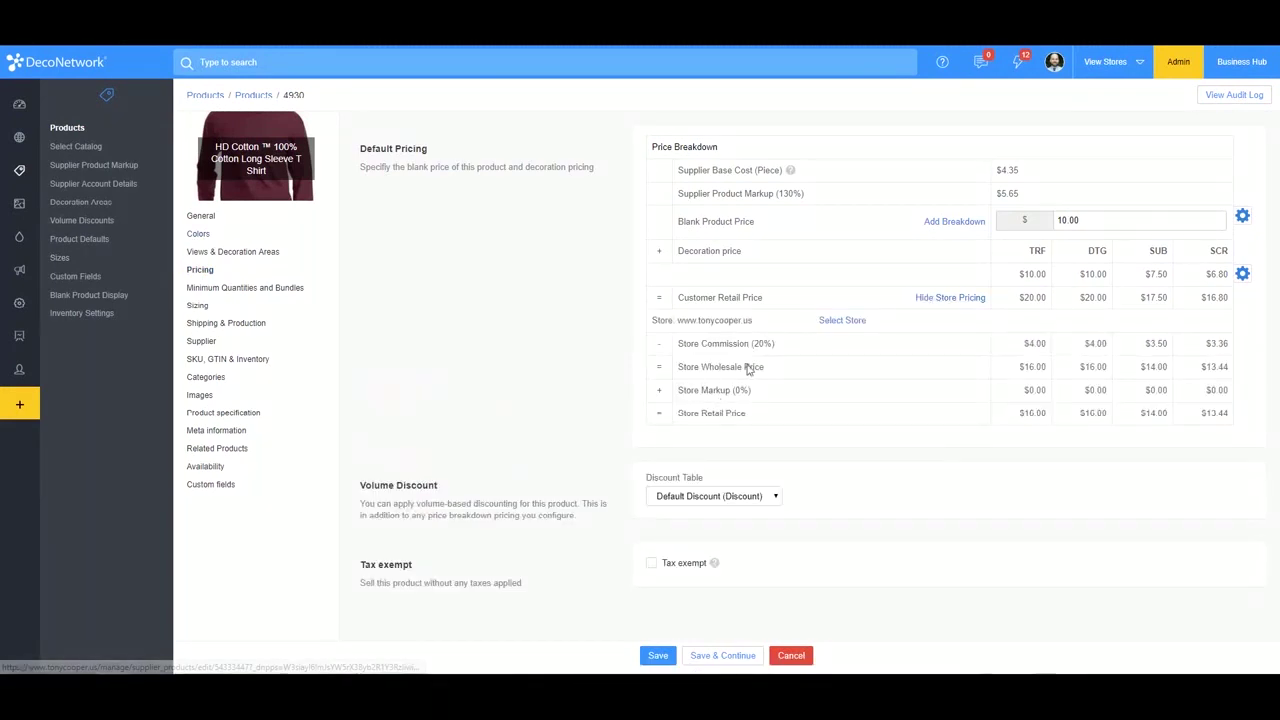
{"action": "left_click", "coordinate": [848, 321]}
{"action": "scroll", "coordinate": [834, 548], "scroll_direction": "down", "scroll_amount": 3}
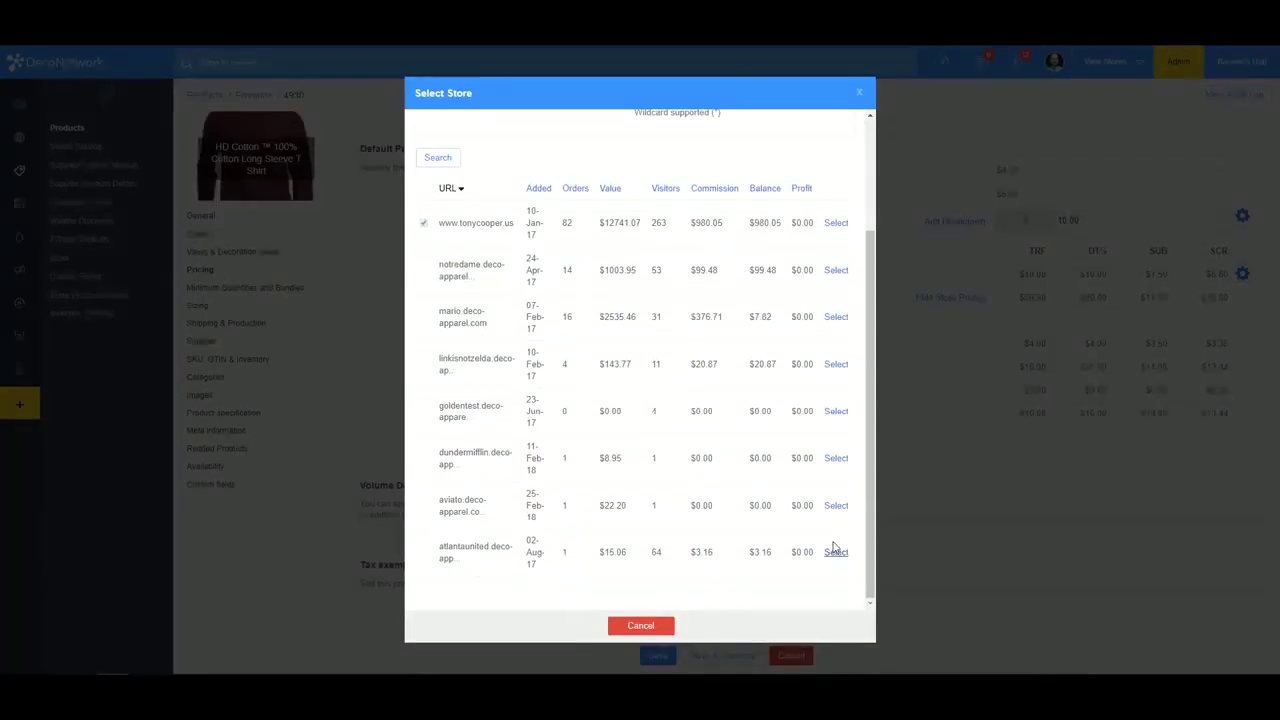
{"action": "left_click", "coordinate": [836, 505]}
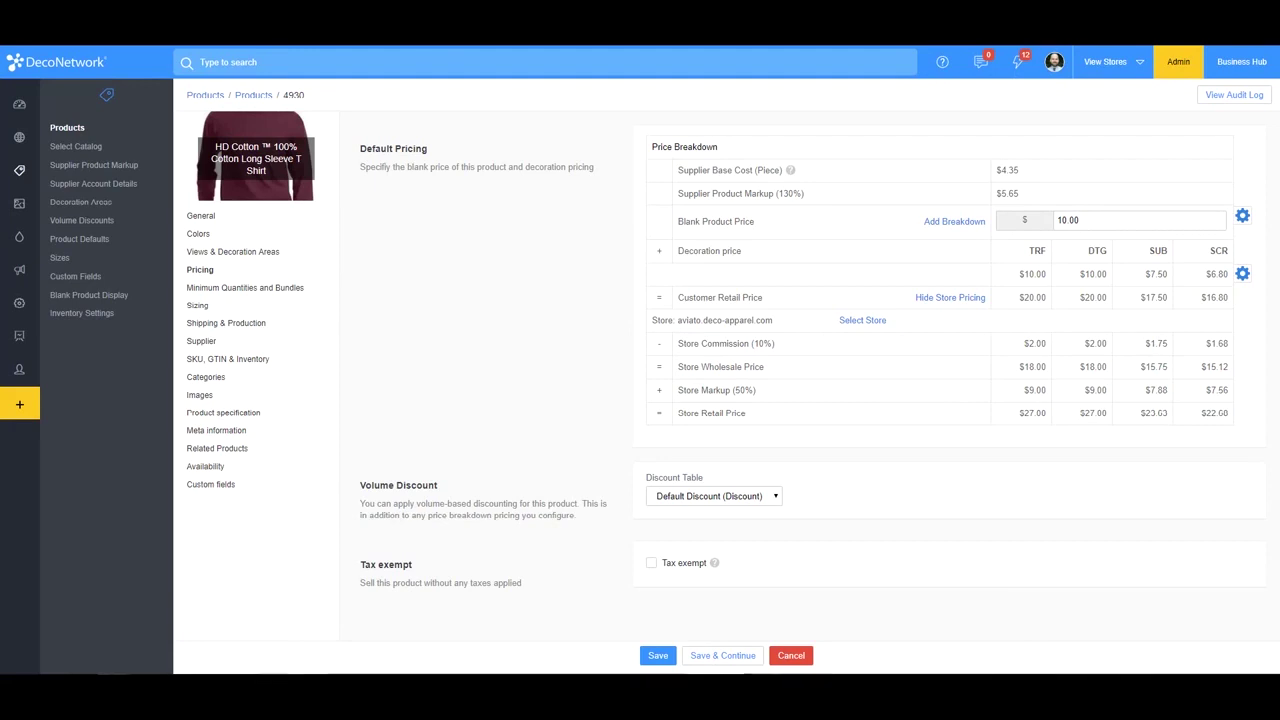
In Calculator, multiply 27 by 0.3333 to check the markup as a share of the retail price
{"action": "left_click_drag", "start_coordinate": [503, 147], "coordinate": [442, 127]}
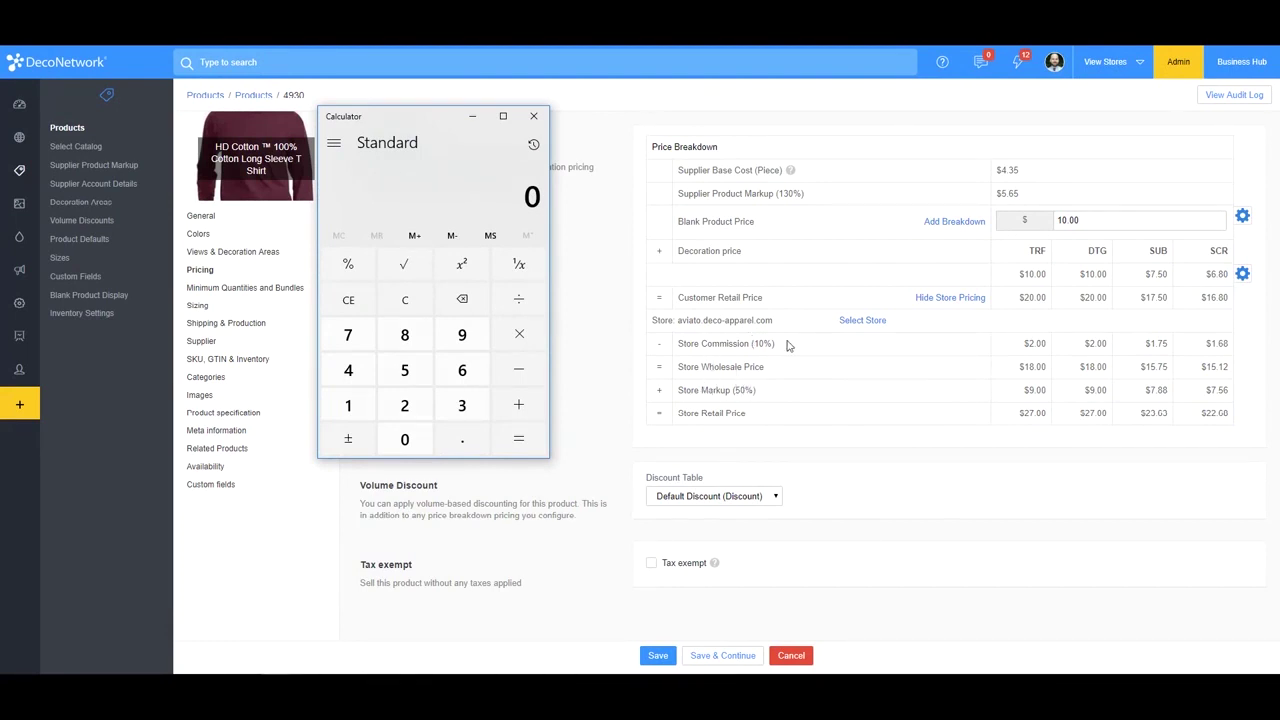
{"action": "left_click", "coordinate": [408, 301]}
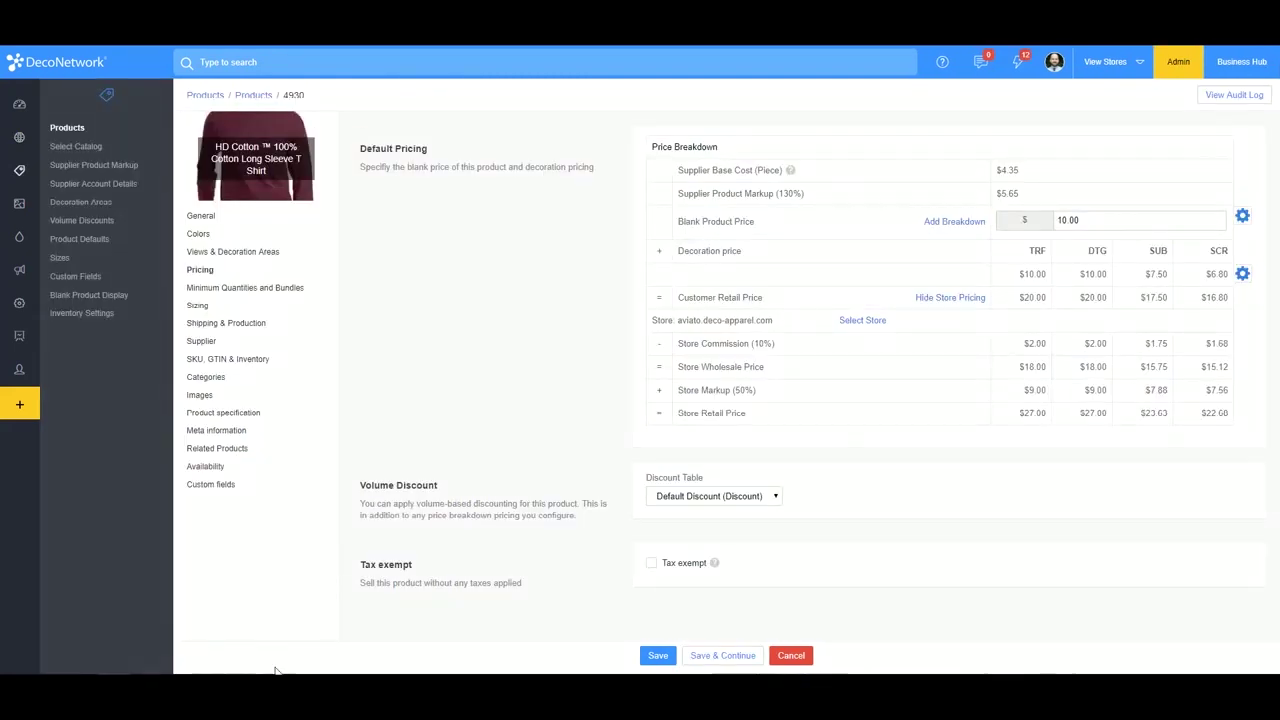
{"action": "key", "text": "XF86Calculator"}
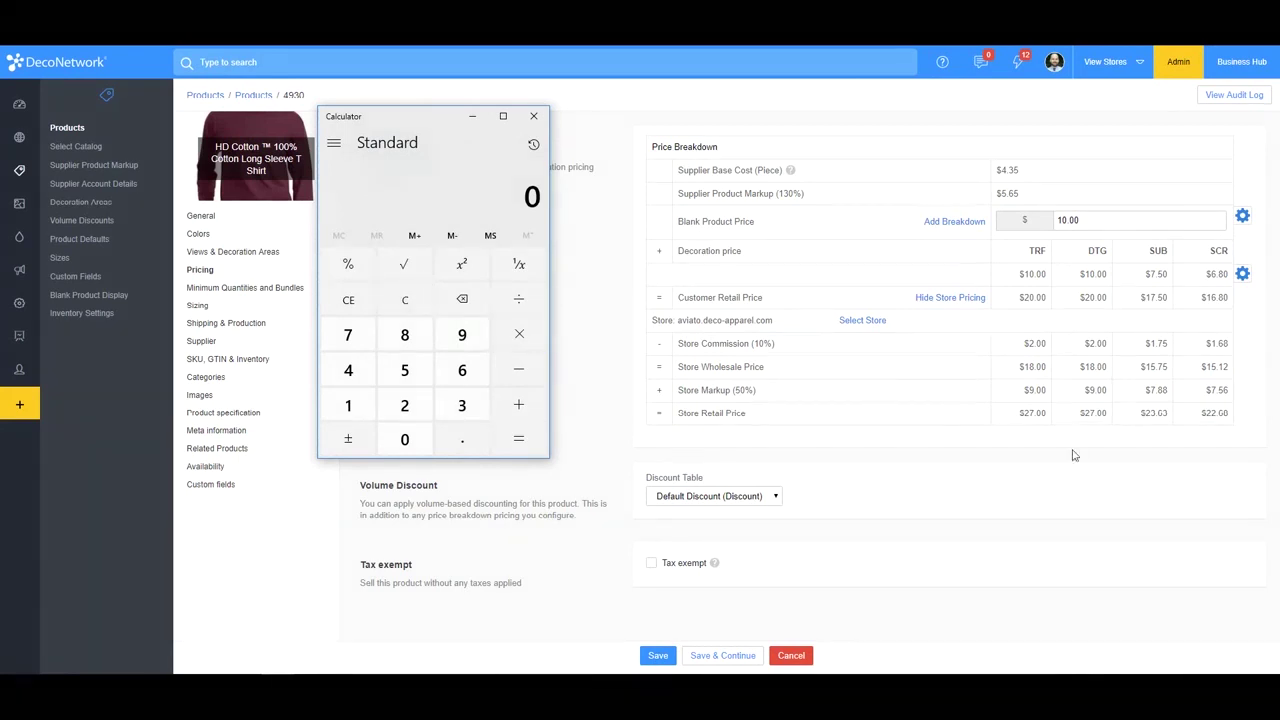
{"action": "type", "text": "27"}
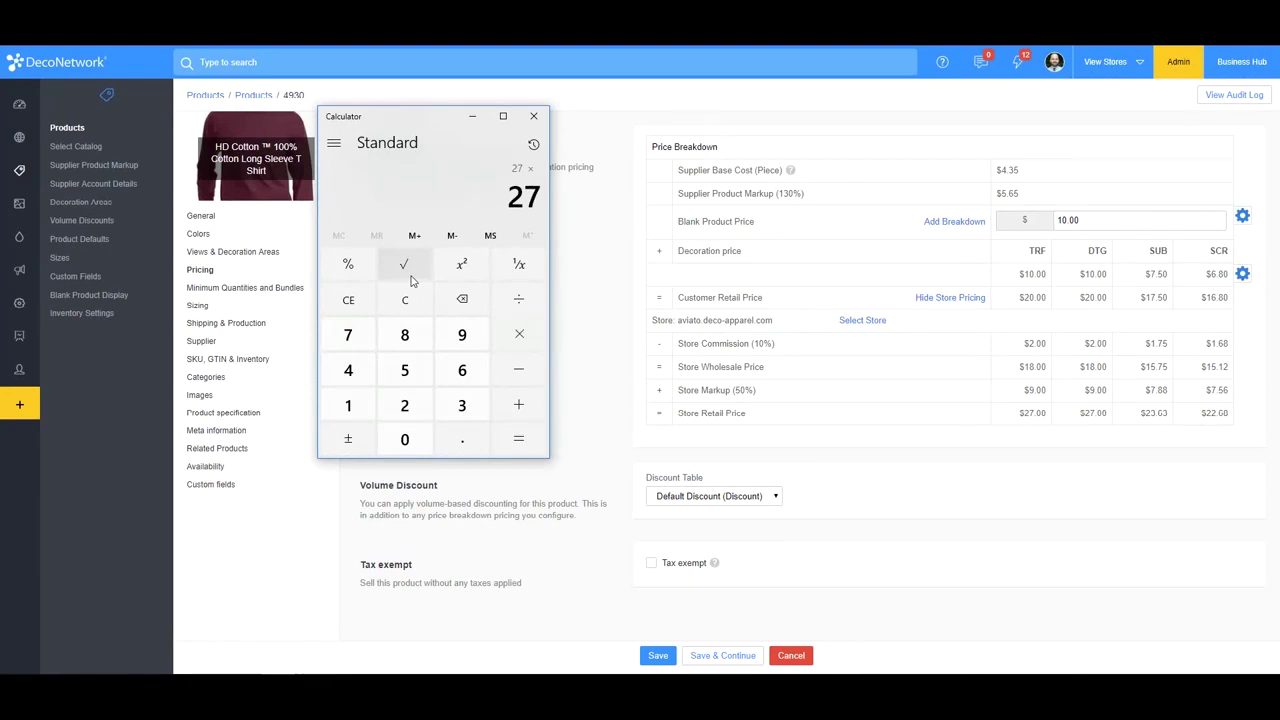
{"action": "type", "text": "*.3"}
{"action": "type", "text": "3333"}
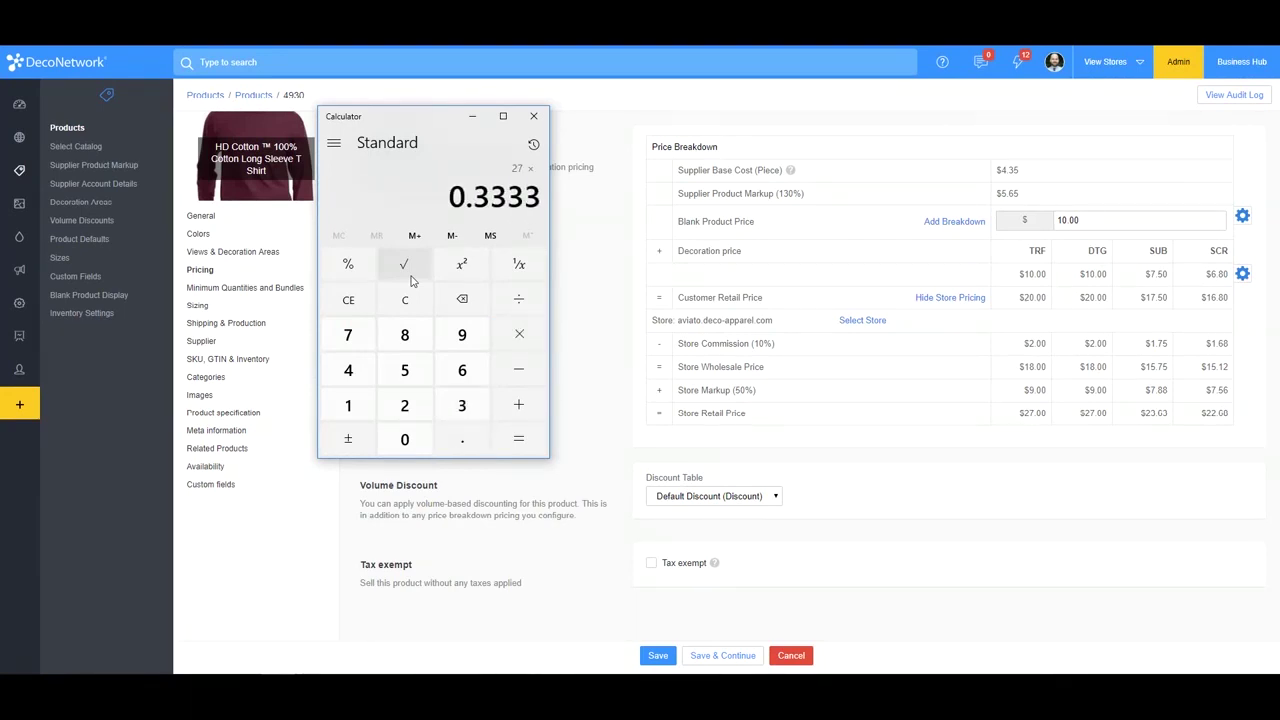
{"action": "key", "text": "Return"}
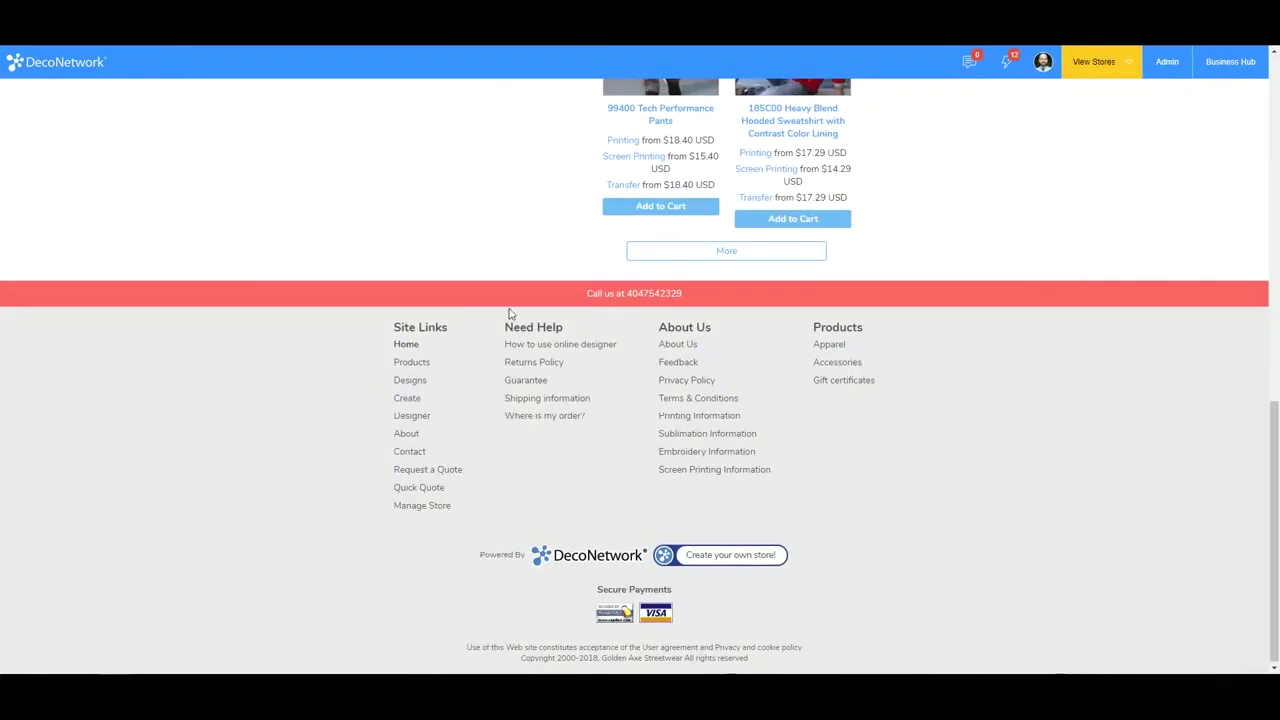
{"action": "scroll", "coordinate": [520, 390], "scroll_direction": "up", "scroll_amount": 2}
{"action": "scroll", "coordinate": [560, 440], "scroll_direction": "down", "scroll_amount": 2}
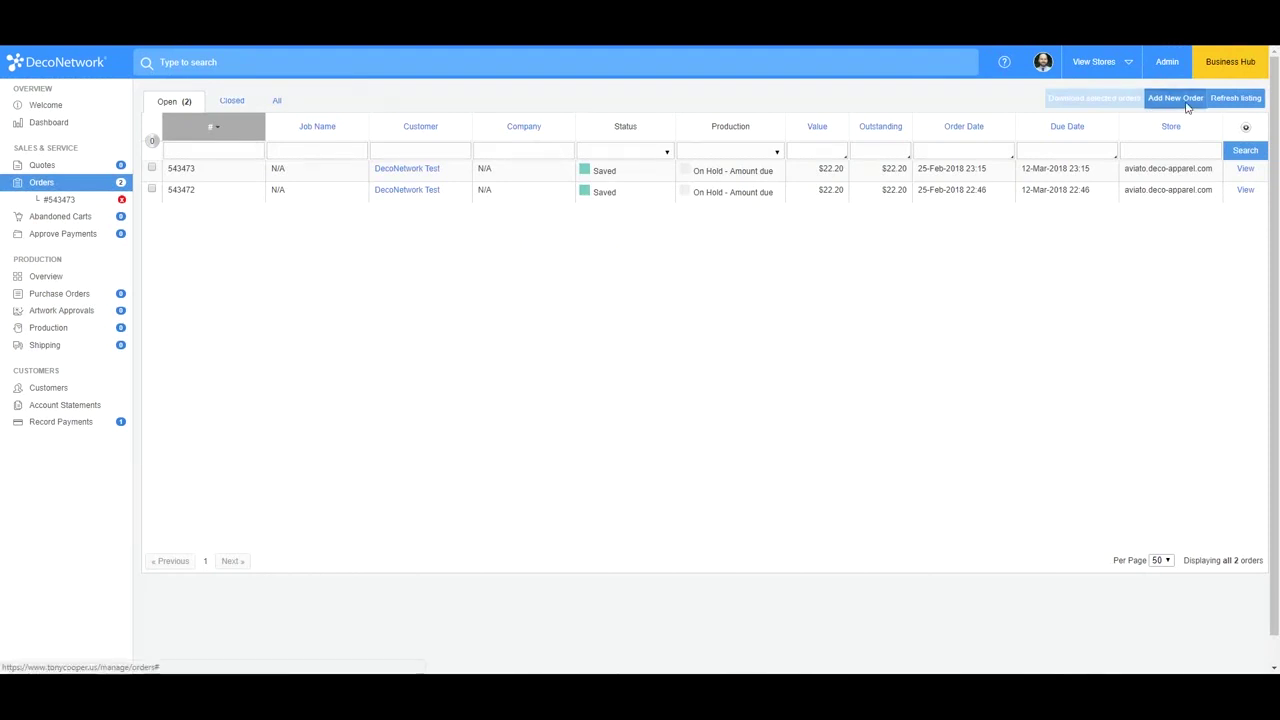
Create a new order for the existing test customer and add product 4930, HD Cotton 100% Cotton Long Sleeve T Shirt
{"action": "left_click", "coordinate": [1183, 99]}
{"action": "left_click", "coordinate": [244, 203]}
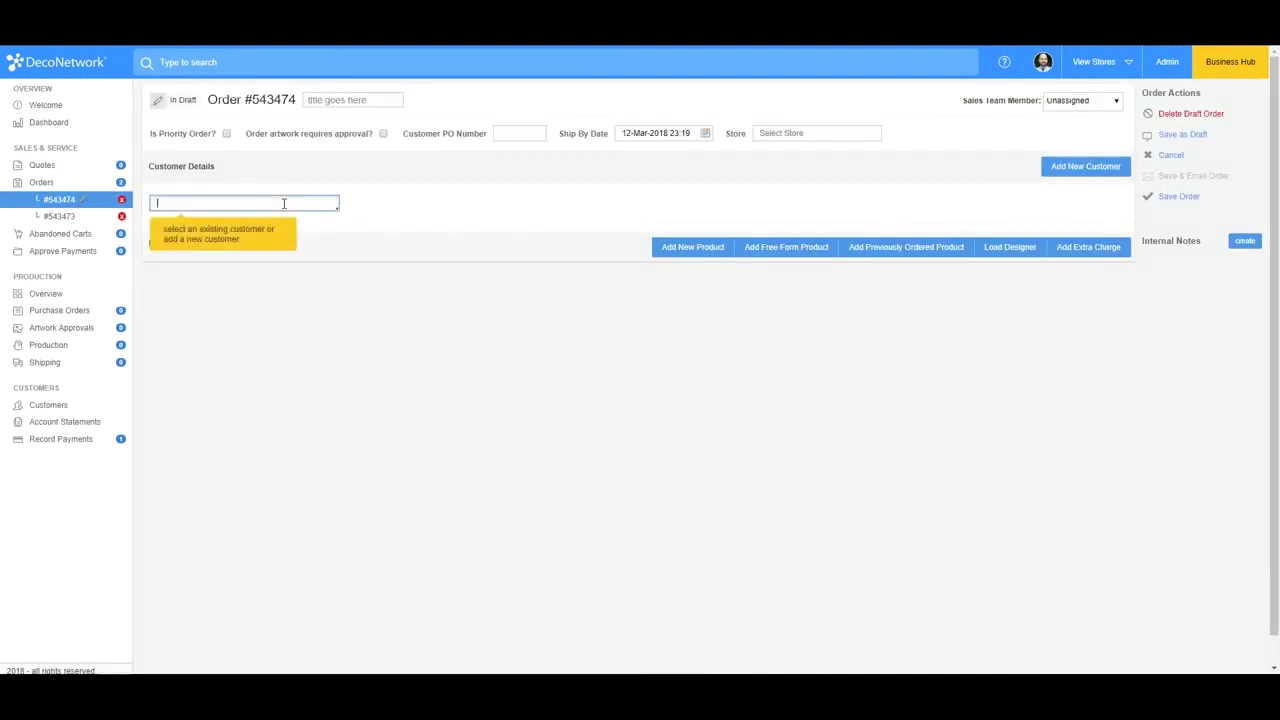
{"action": "left_click", "coordinate": [210, 250]}
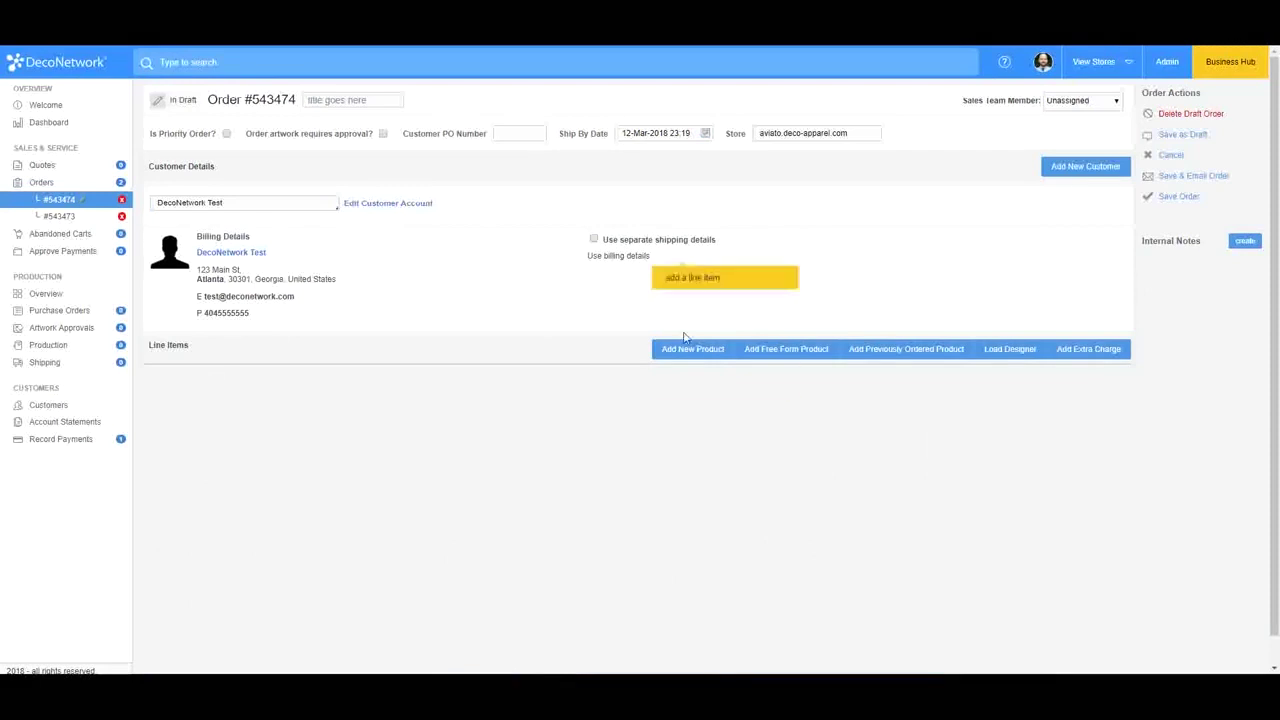
{"action": "left_click", "coordinate": [297, 387]}
{"action": "left_click", "coordinate": [297, 407]}
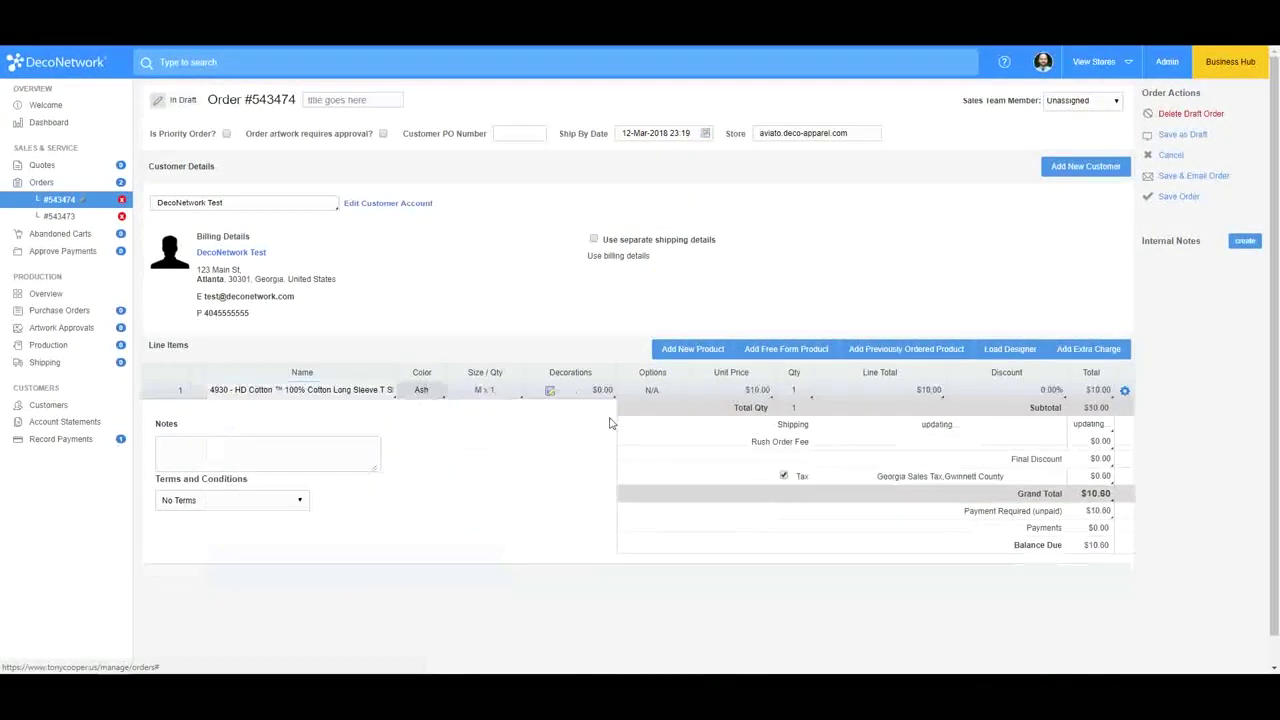
Add a Printing (DTG) decoration to the front body area of the shirt line item
{"action": "left_click", "coordinate": [549, 391]}
{"action": "left_click", "coordinate": [907, 103]}
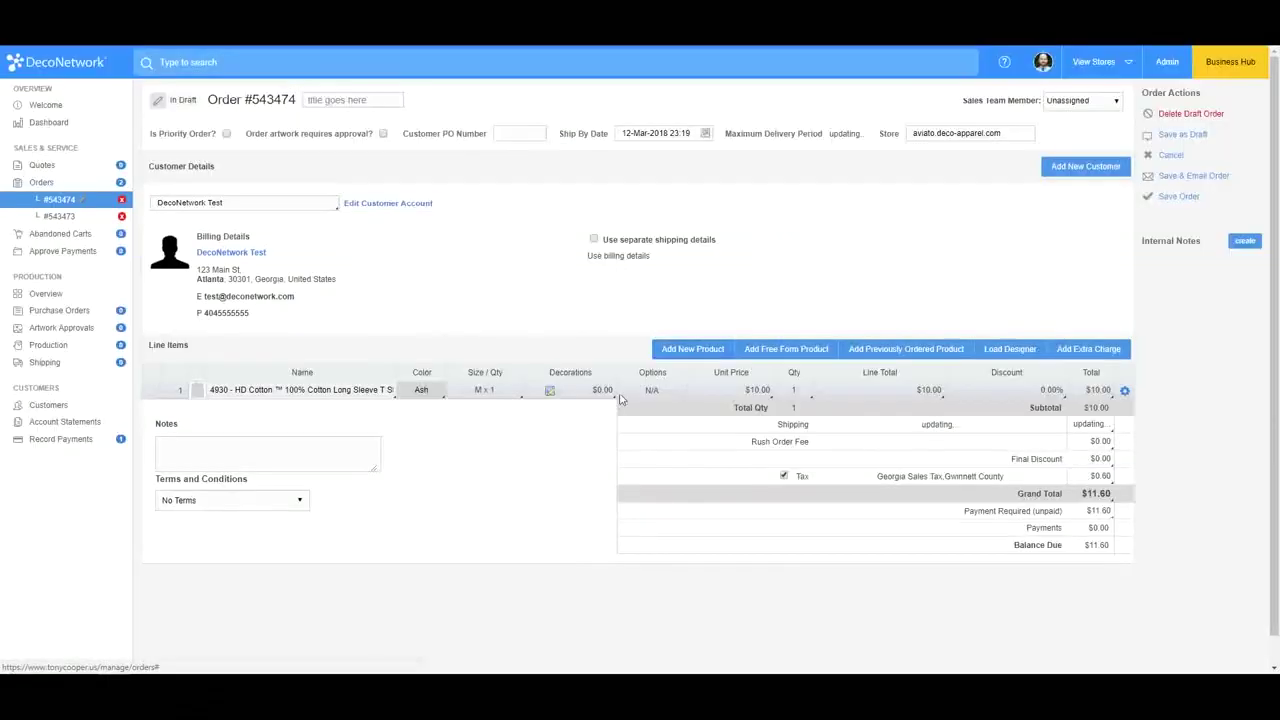
{"action": "left_click", "coordinate": [606, 391]}
{"action": "left_click", "coordinate": [688, 439]}
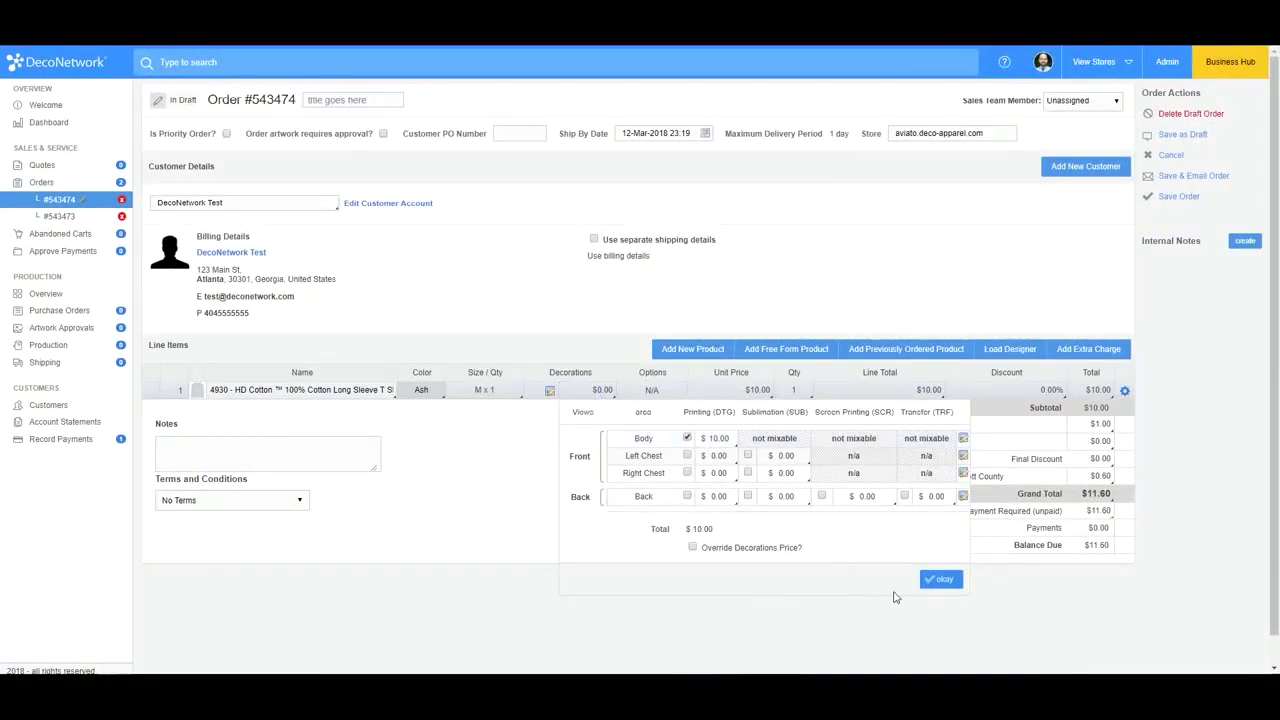
{"action": "left_click", "coordinate": [941, 579]}
Save the order and open its financial details
{"action": "left_click", "coordinate": [1180, 198]}
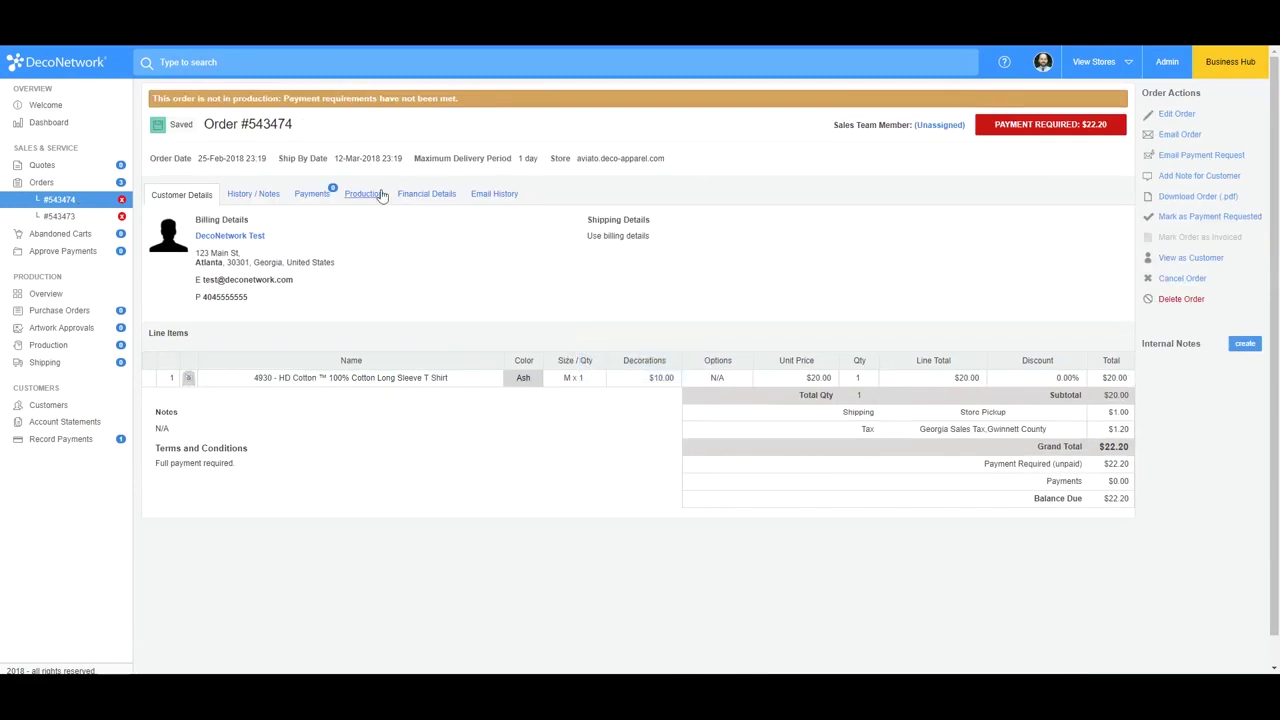
{"action": "left_click", "coordinate": [424, 194]}
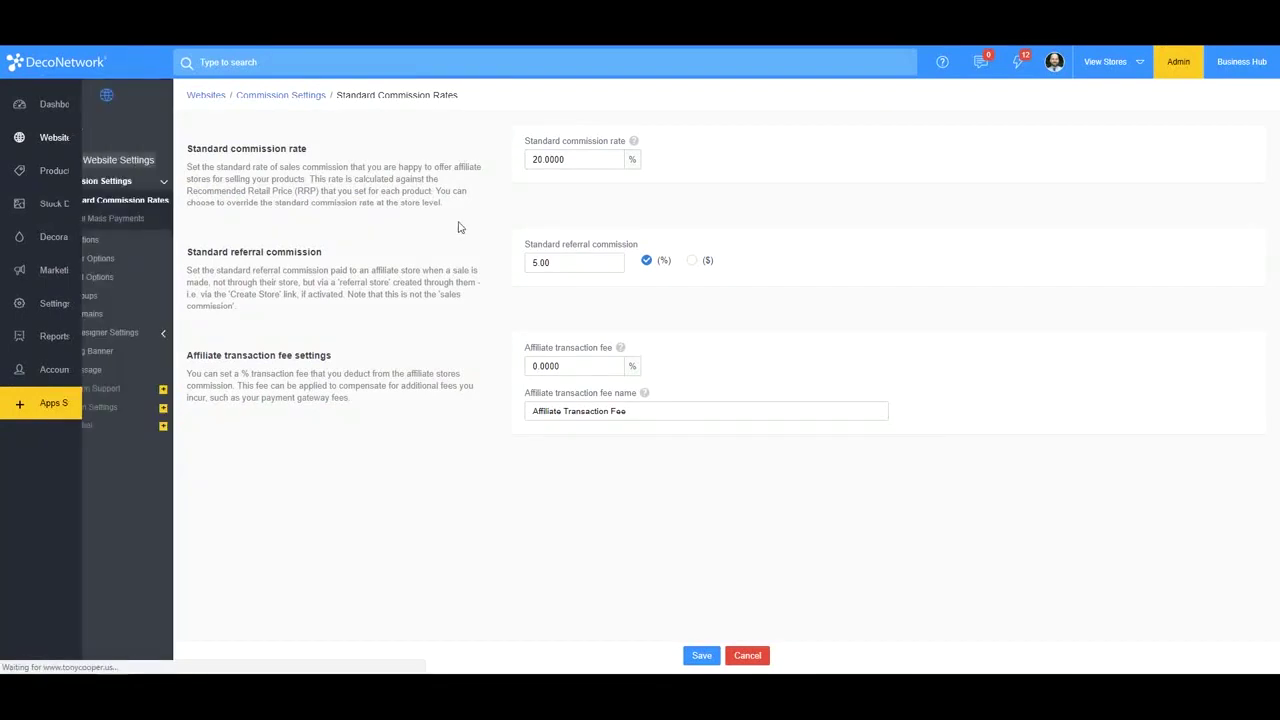
Open the aviato.deco-apparel.com store's commission settings and stop keeping the standard referral commission rate to show its own rate field
{"action": "left_click", "coordinate": [54, 134]}
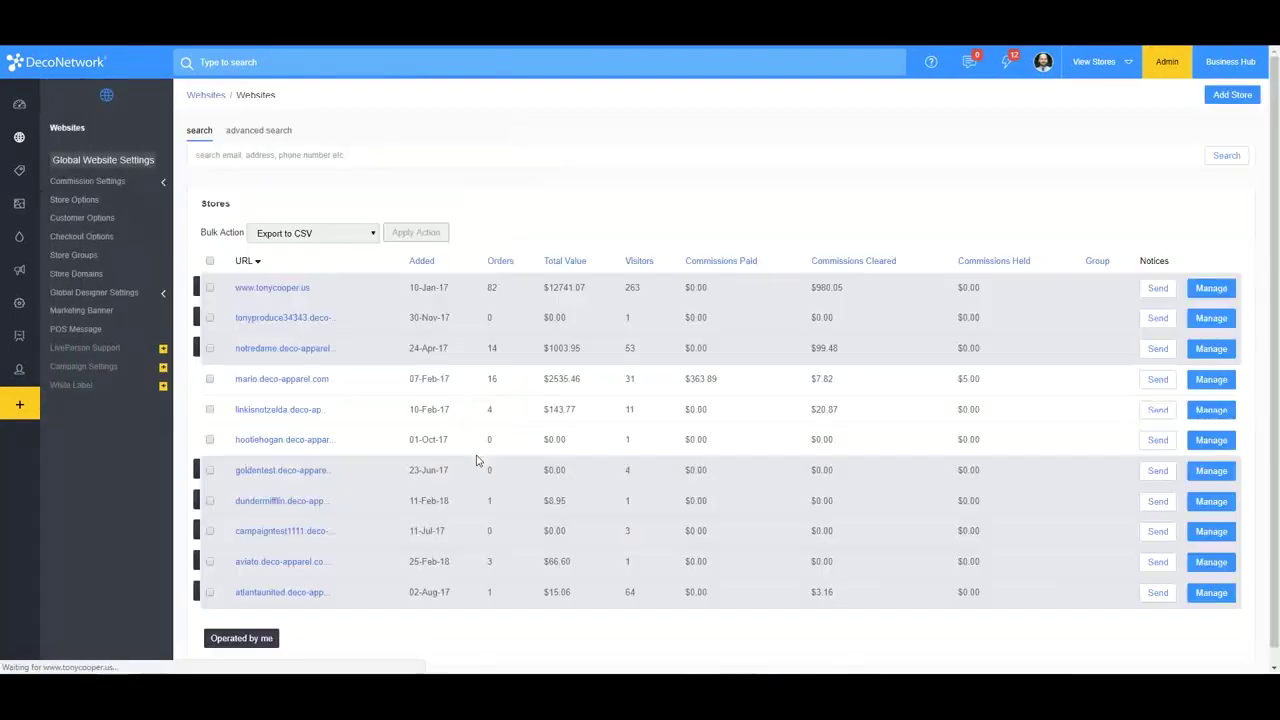
{"action": "left_click", "coordinate": [1224, 562]}
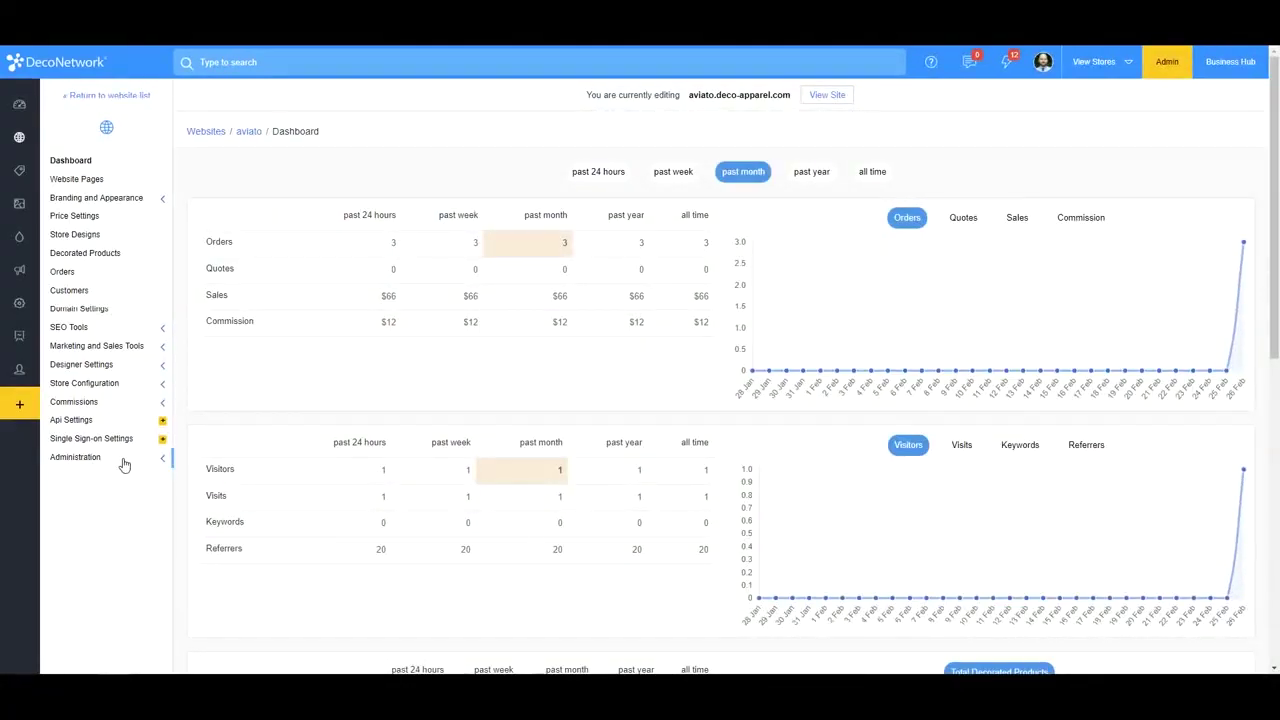
{"action": "left_click", "coordinate": [122, 461]}
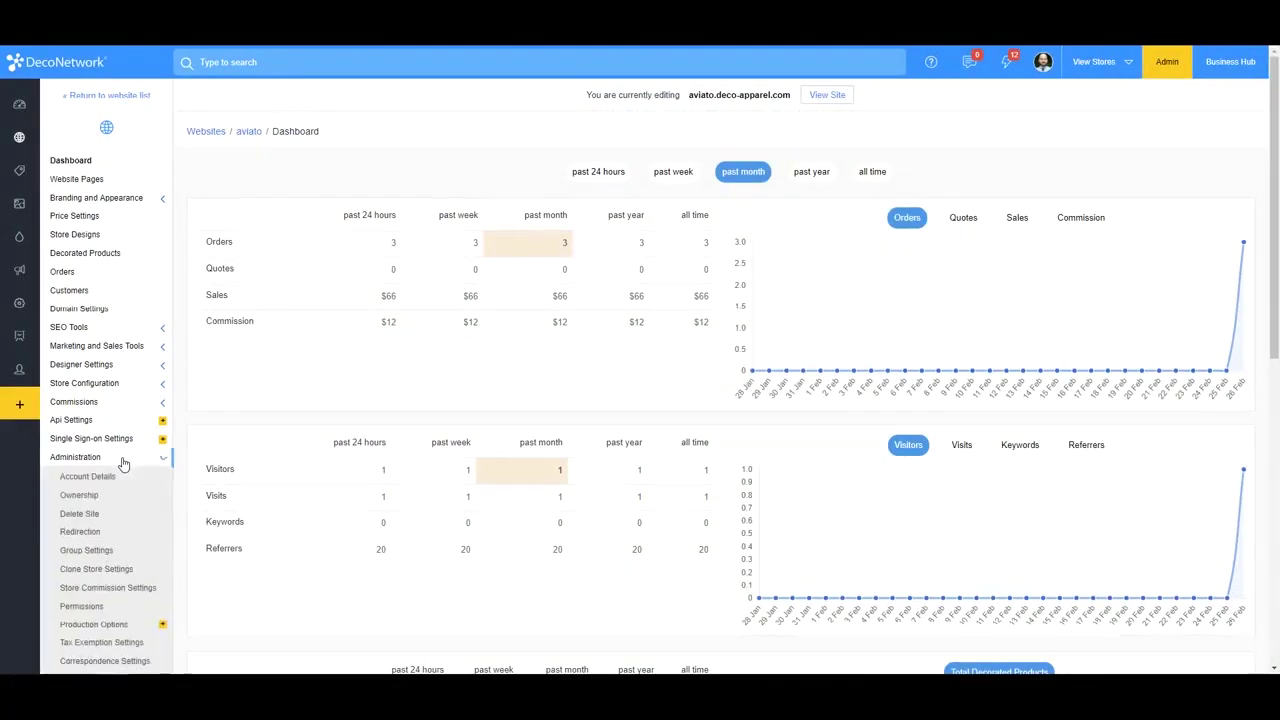
{"action": "left_click", "coordinate": [113, 595]}
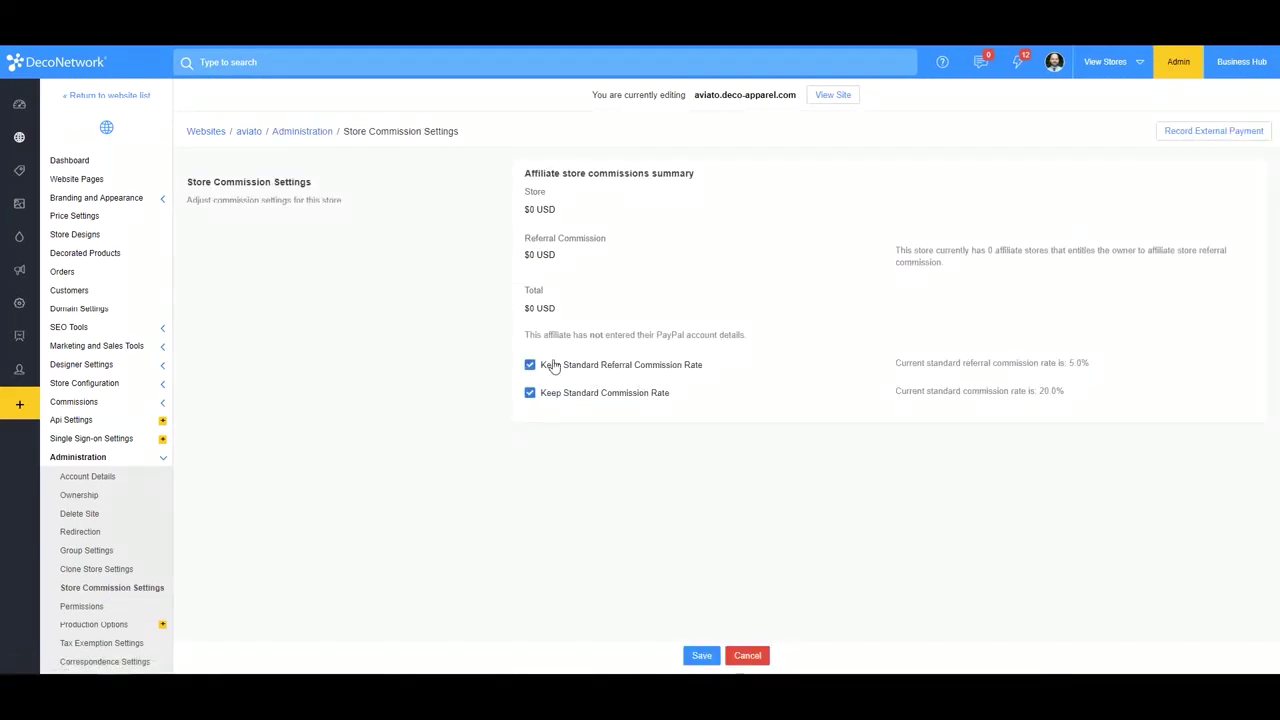
{"action": "left_click", "coordinate": [581, 372]}
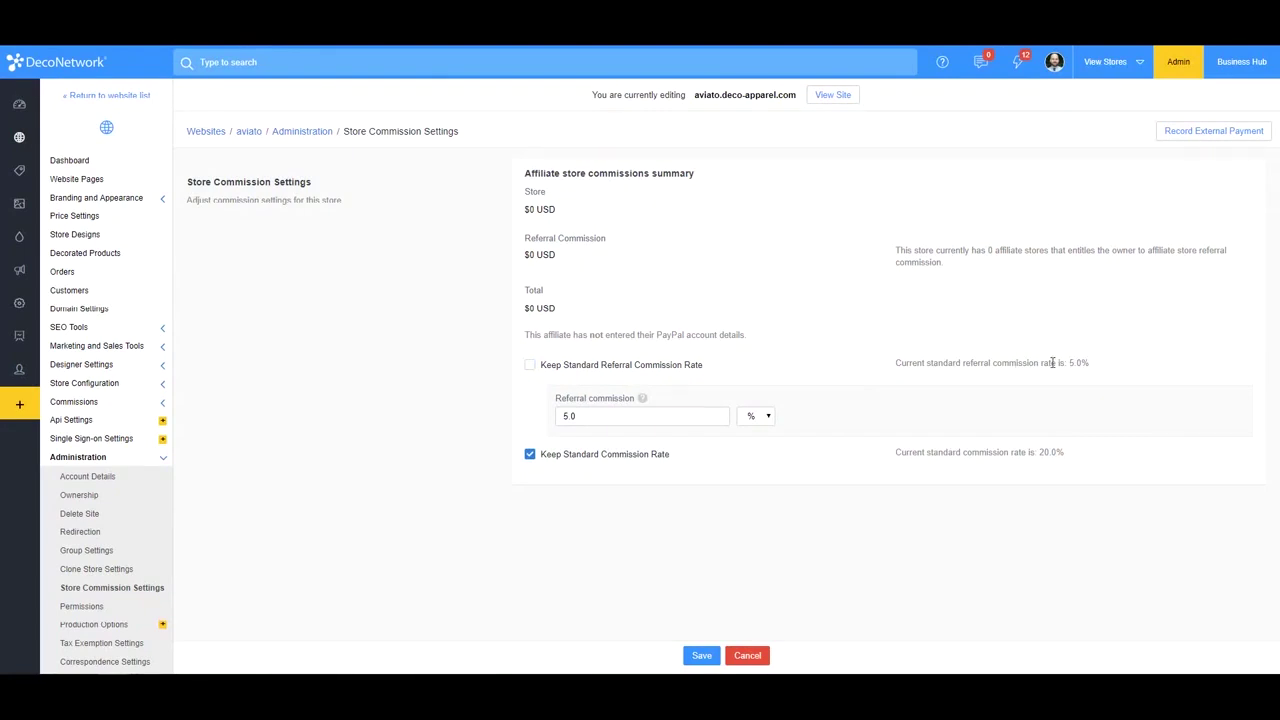
{"action": "double_click", "coordinate": [646, 415]}
Set the affiliate transaction fee to 1% in the global standard commission rates
{"action": "left_click", "coordinate": [37, 137]}
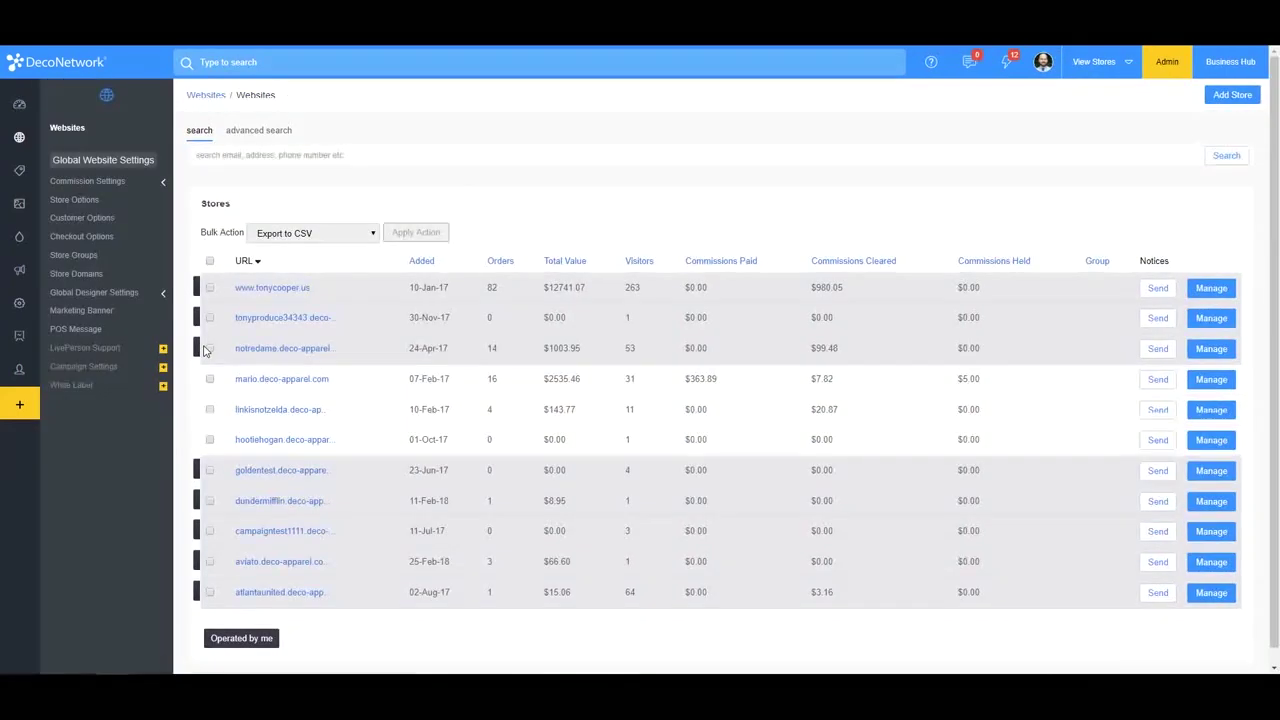
{"action": "left_click", "coordinate": [90, 181]}
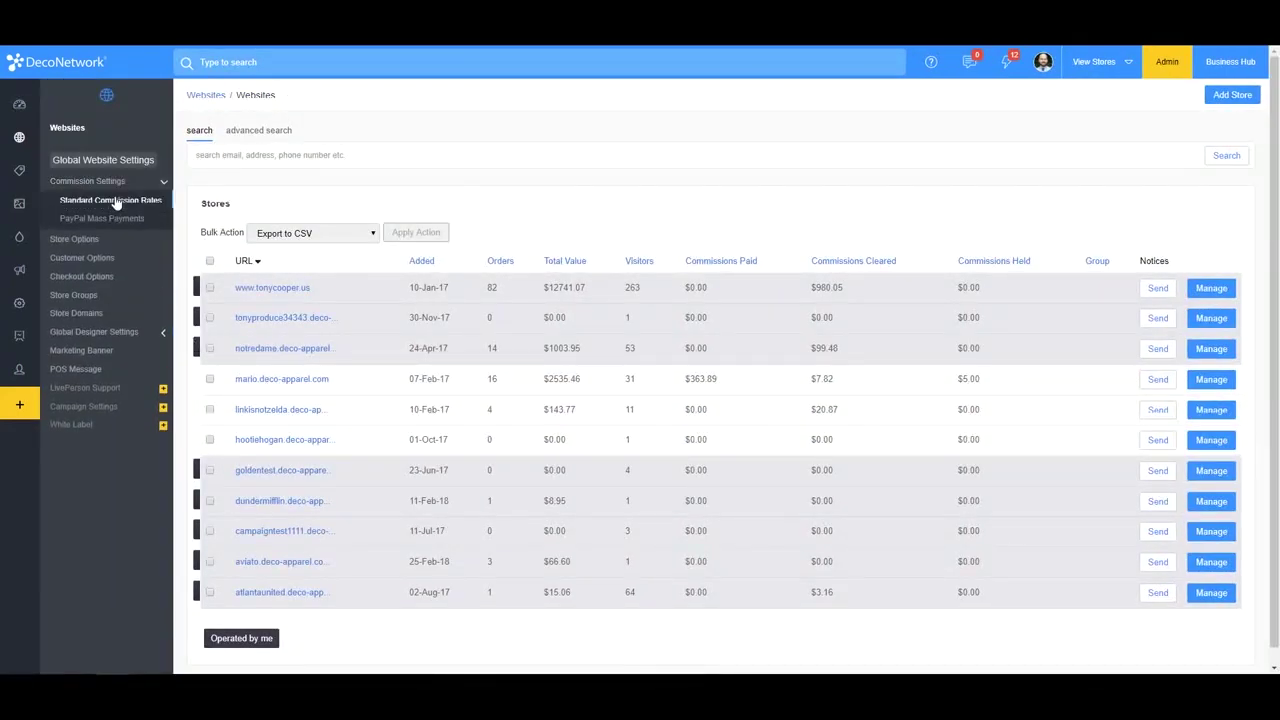
{"action": "left_click", "coordinate": [114, 201]}
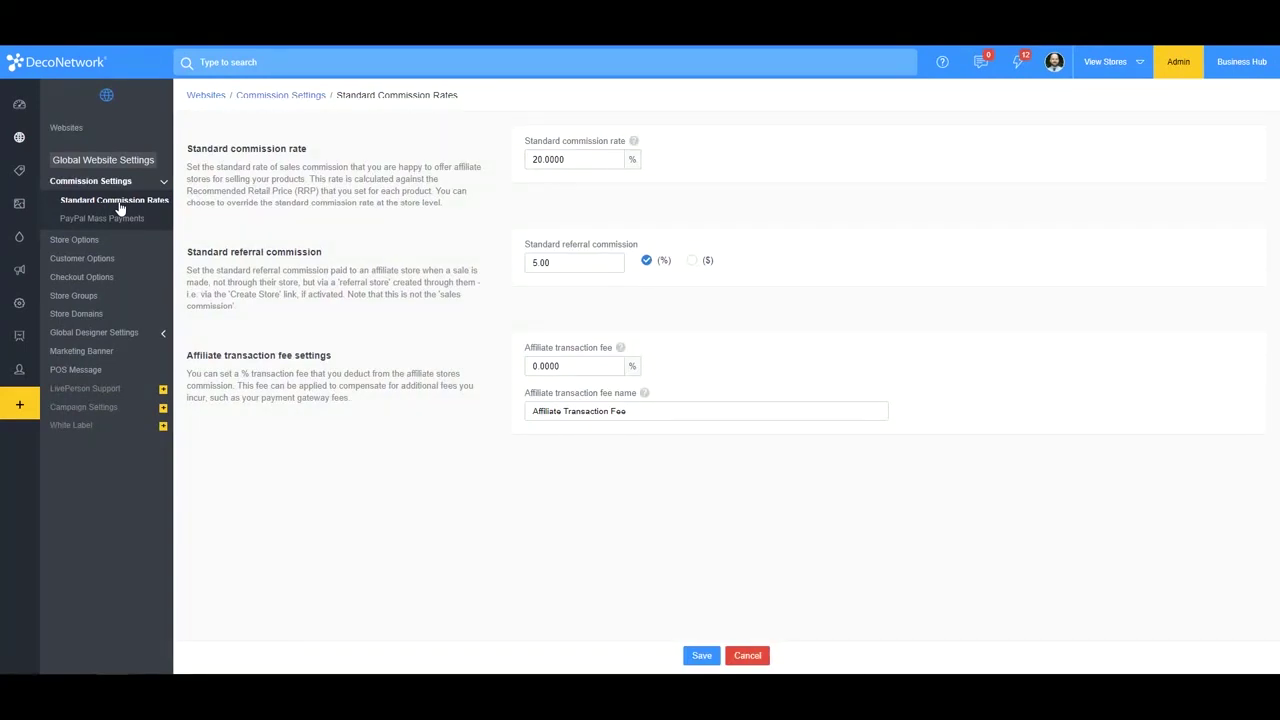
{"action": "left_click", "coordinate": [584, 366]}
{"action": "type", "text": "1"}
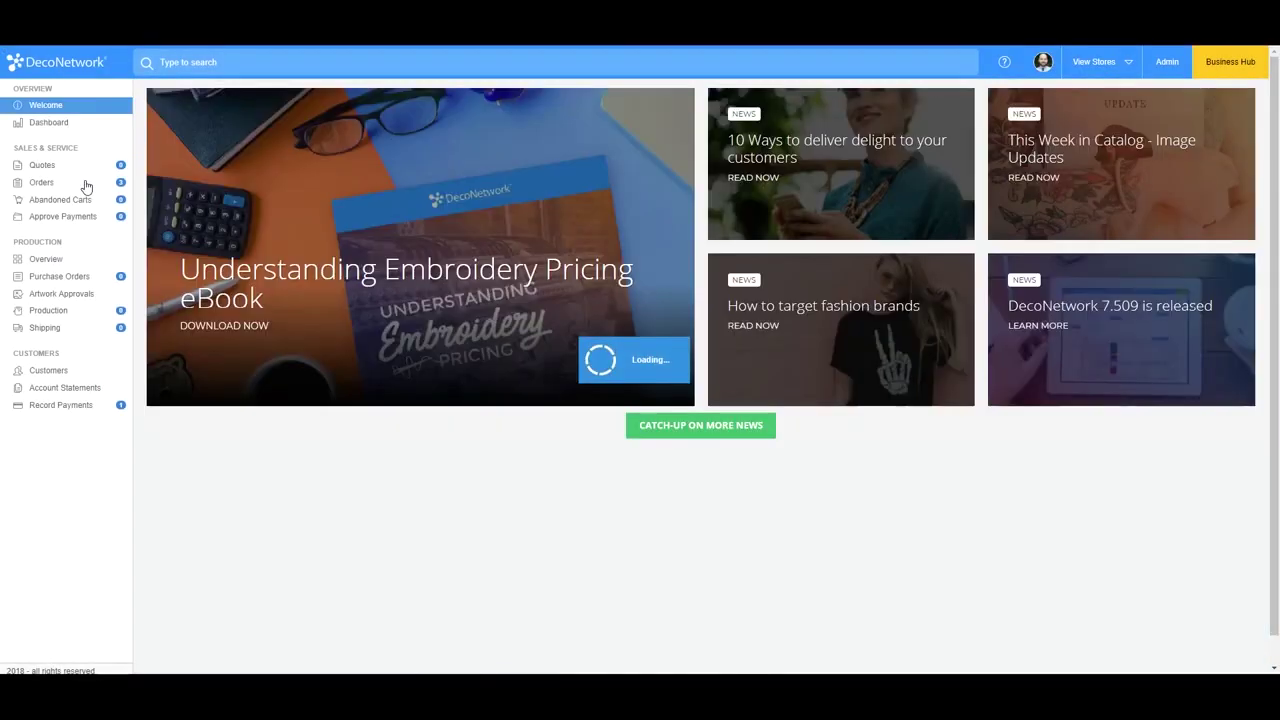
Create another order for the existing test customer with product 4930, HD Cotton 100% Cotton Long Sleeve T Shirt
{"action": "left_click", "coordinate": [70, 184]}
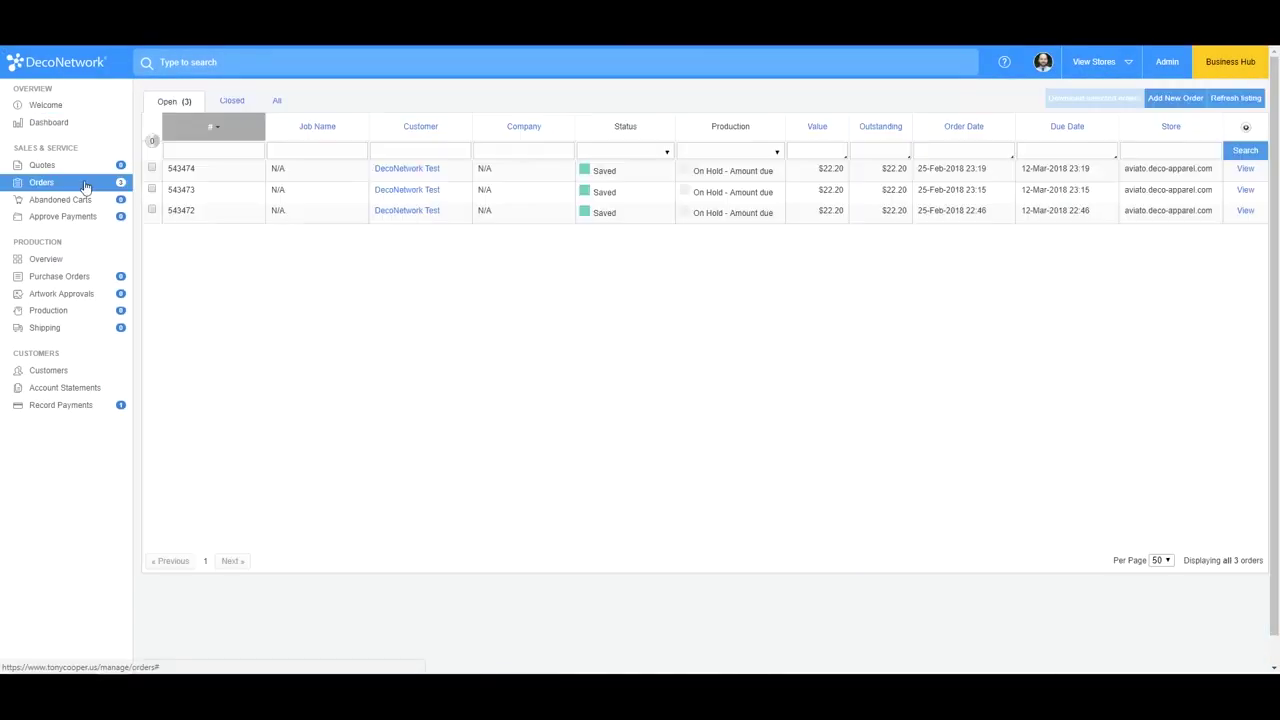
{"action": "left_click", "coordinate": [1152, 104]}
{"action": "left_click", "coordinate": [279, 202]}
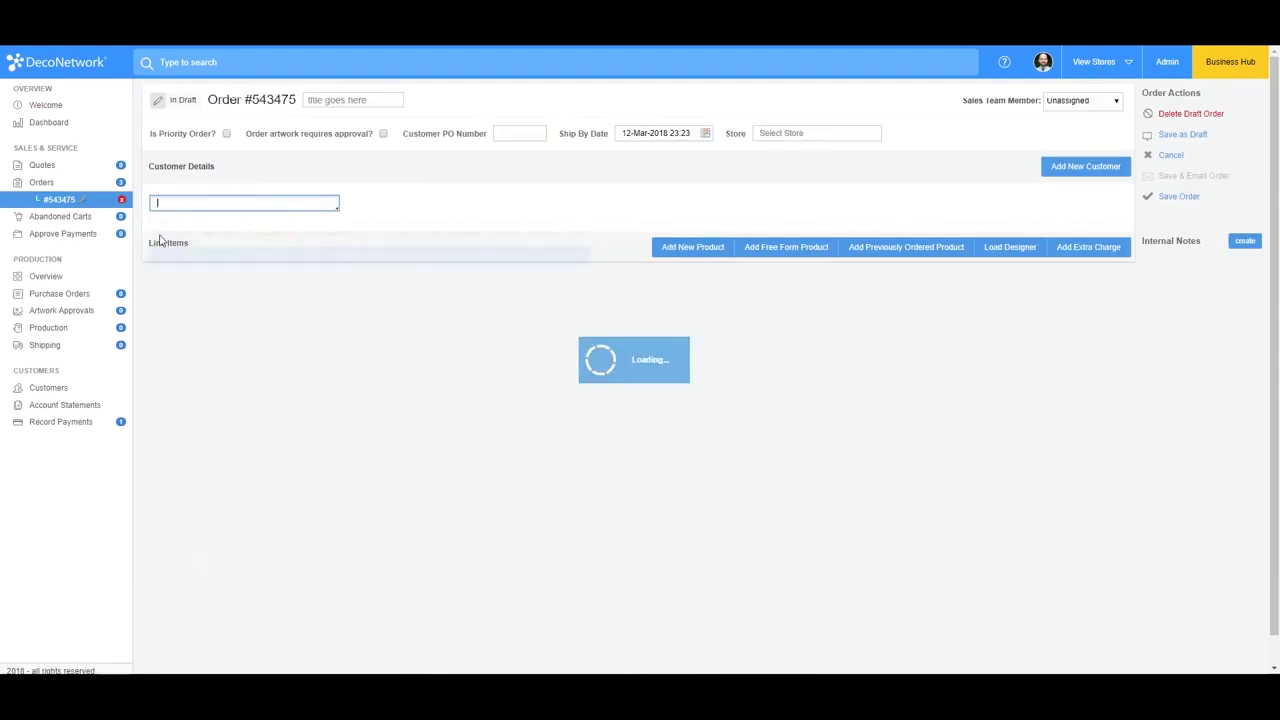
{"action": "left_click", "coordinate": [195, 247]}
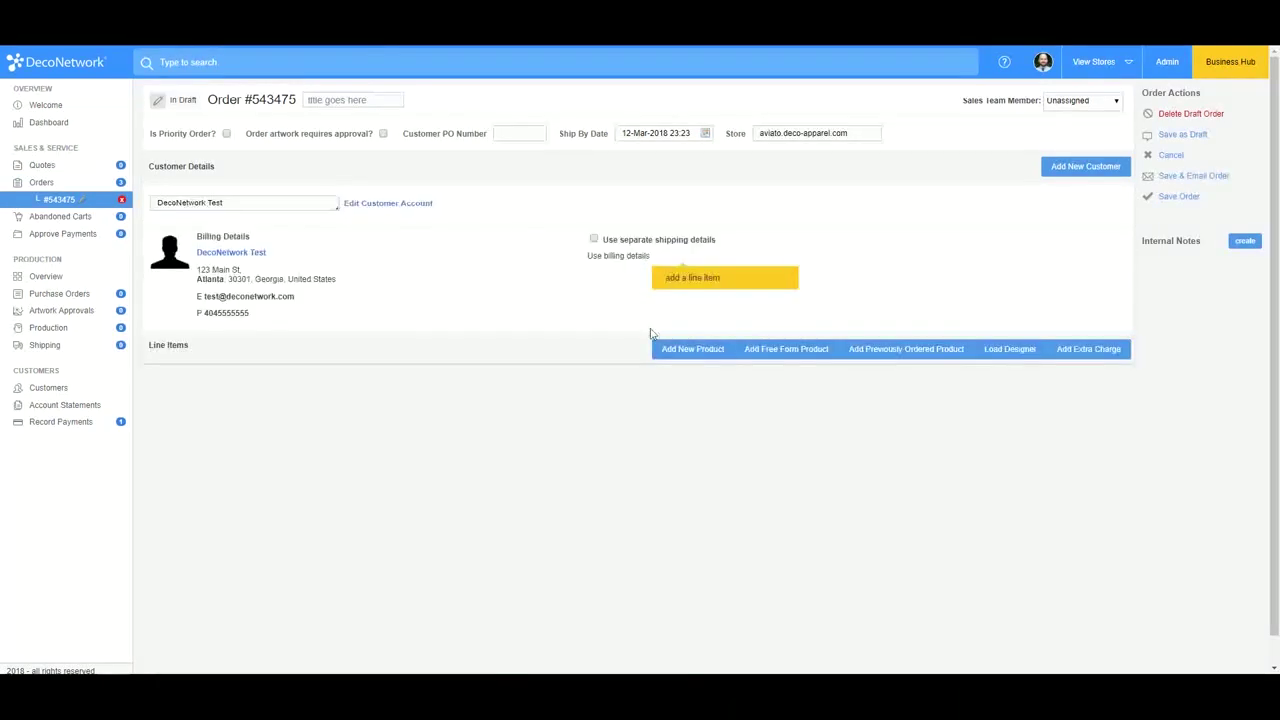
{"action": "left_click", "coordinate": [688, 352]}
{"action": "left_click", "coordinate": [470, 407]}
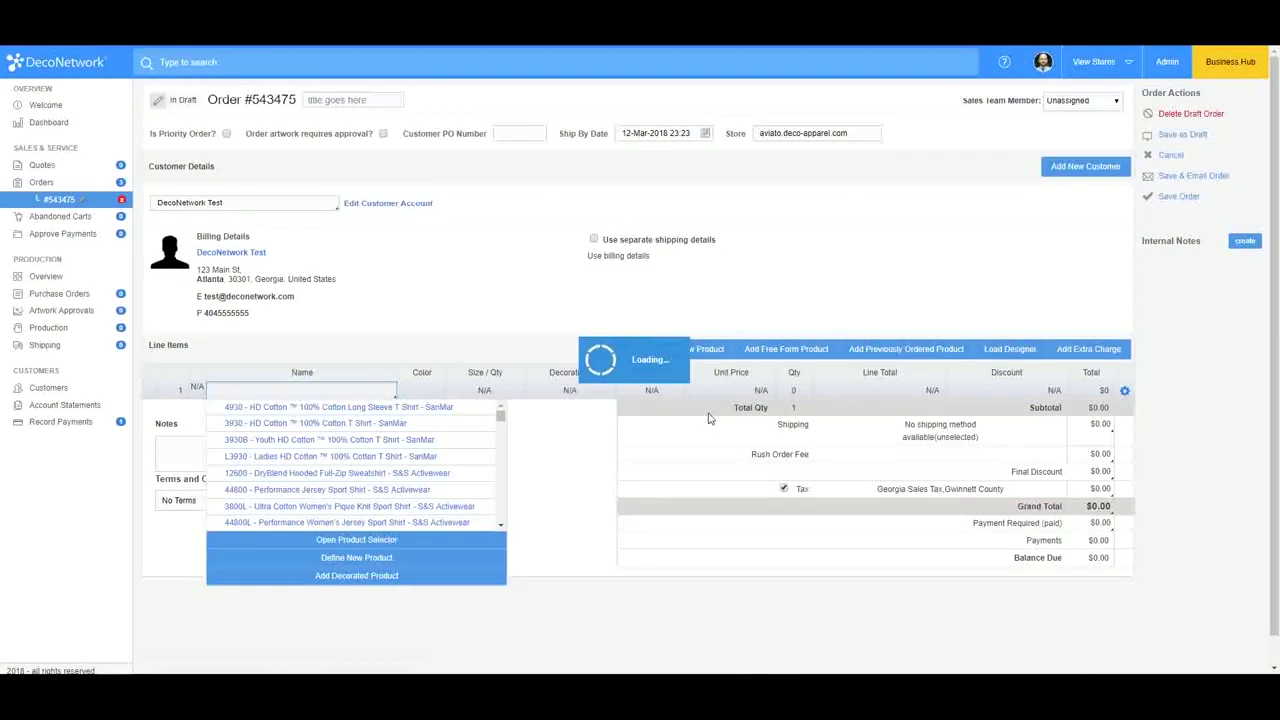
Save the order with Printing (DTG) on the shirt's front body and open its financial details
{"action": "left_click", "coordinate": [601, 395]}
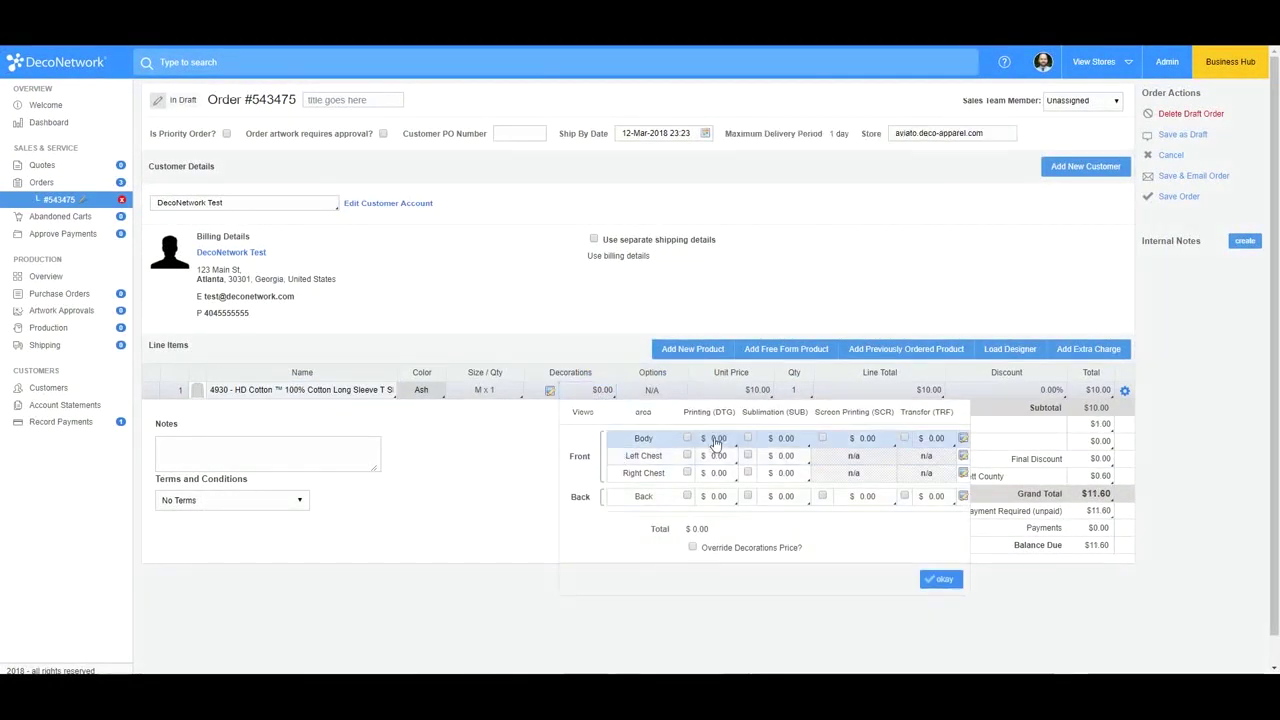
{"action": "left_click", "coordinate": [687, 439]}
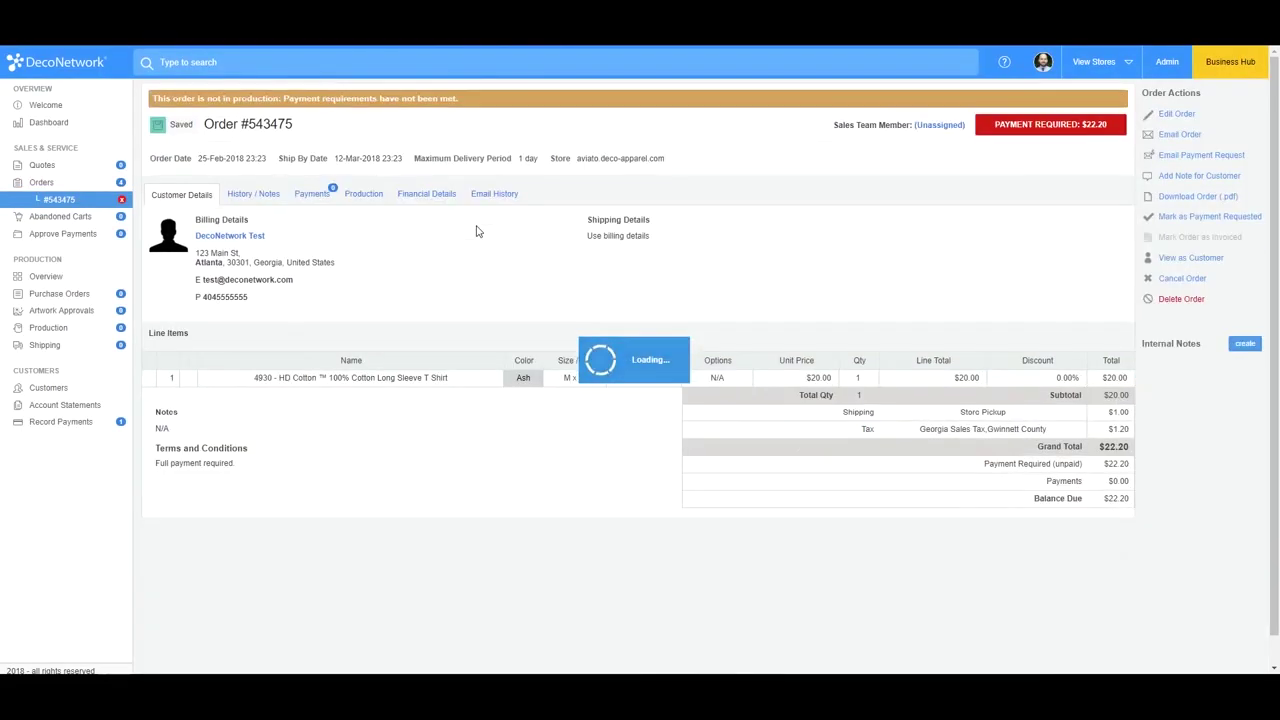
{"action": "left_click", "coordinate": [414, 200]}
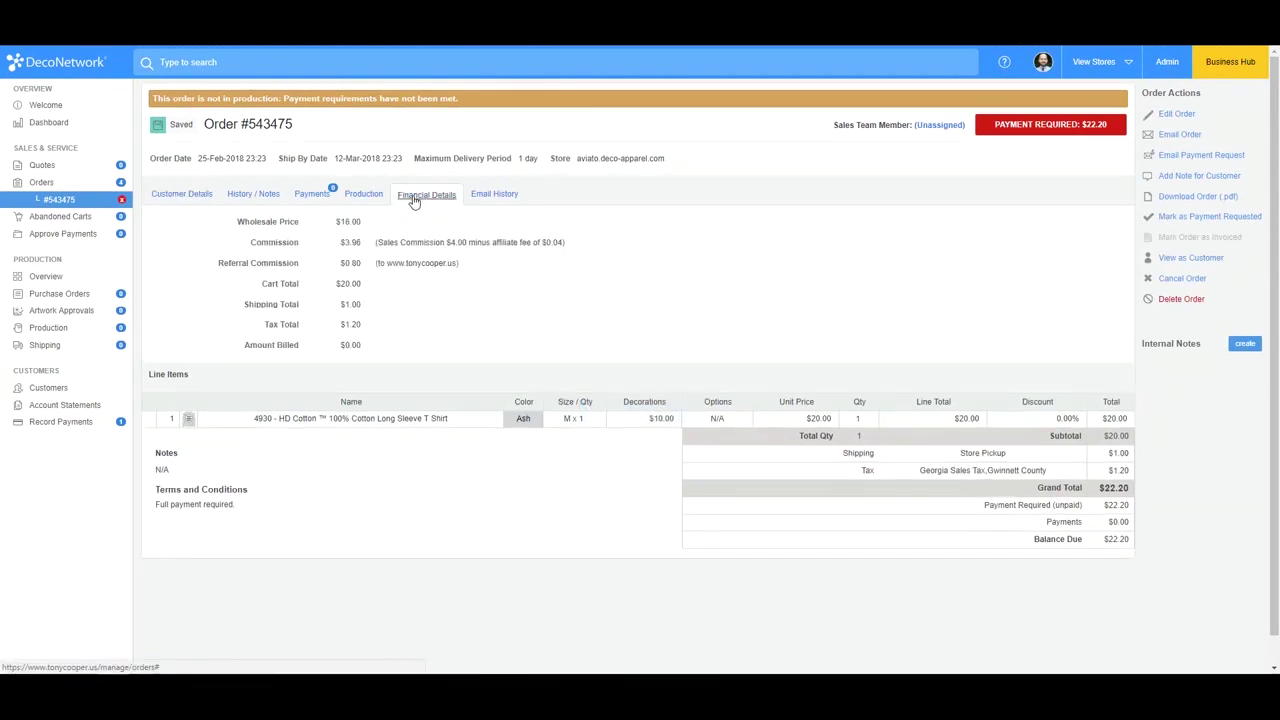